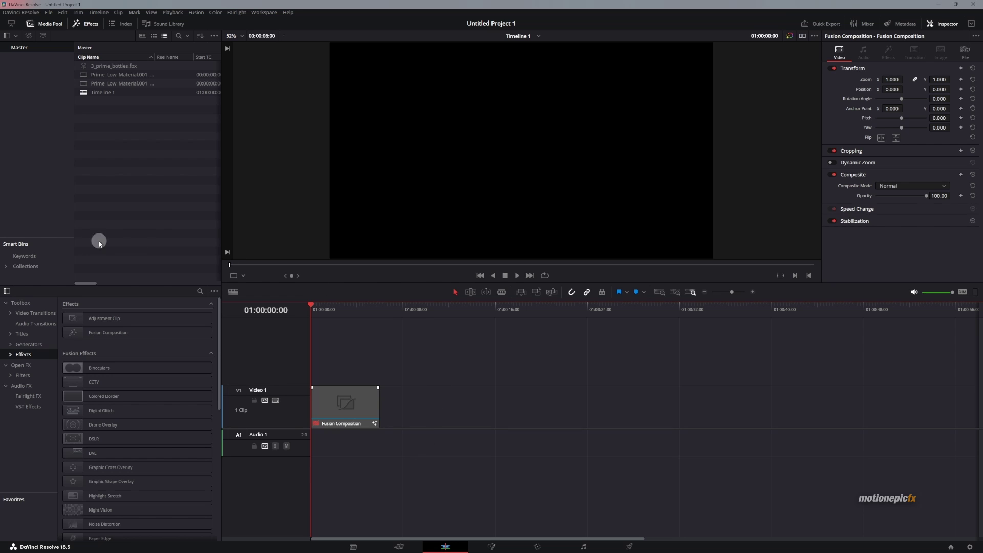
# - Place a second Fusion Composition clip after the first one on V1 and select it
pyautogui.moveTo(81, 332); pyautogui.dragTo(381, 403)
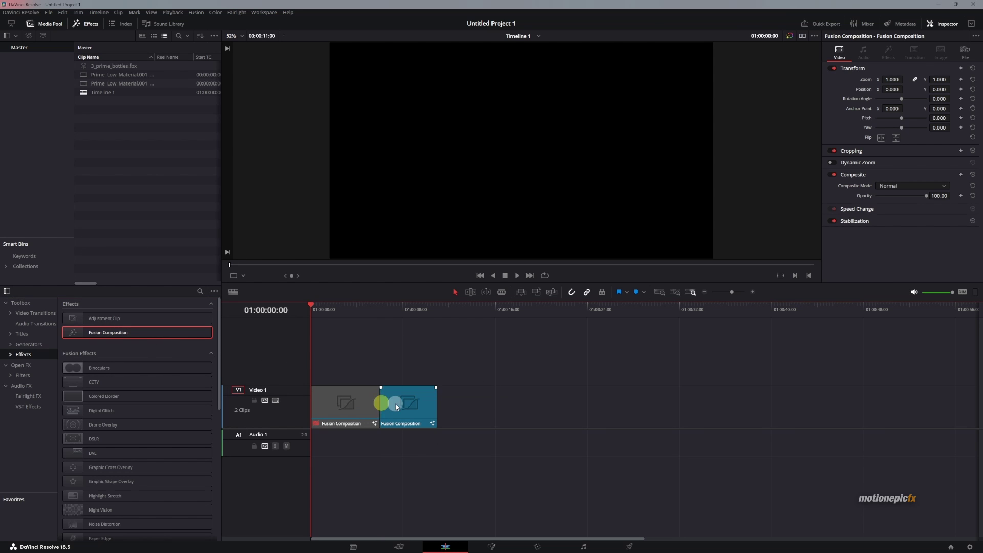
pyautogui.click(405, 321)
# - Open the new clip in Fusion and add a Text+ node shown in the viewer
pyautogui.click(491, 545)
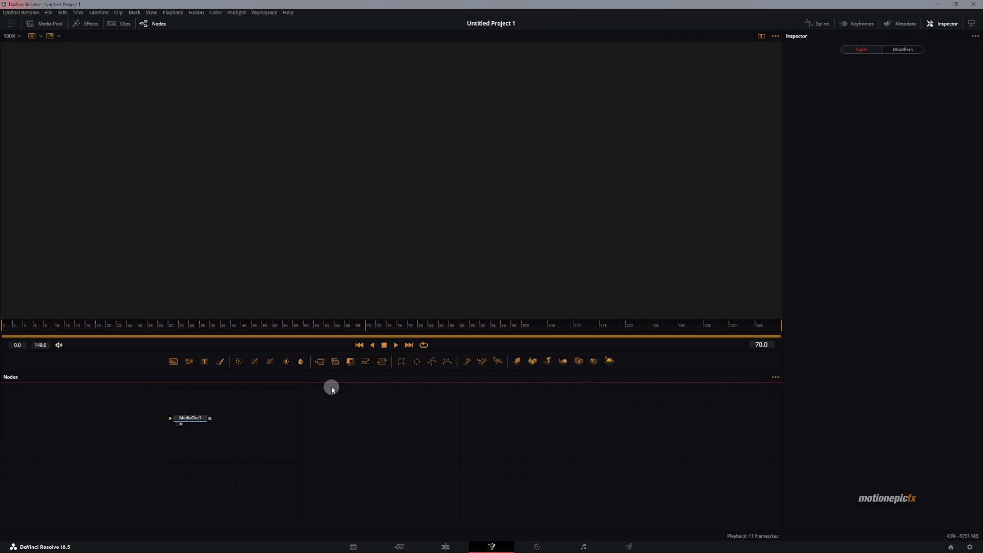
pyautogui.moveTo(282, 436); pyautogui.dragTo(439, 466)
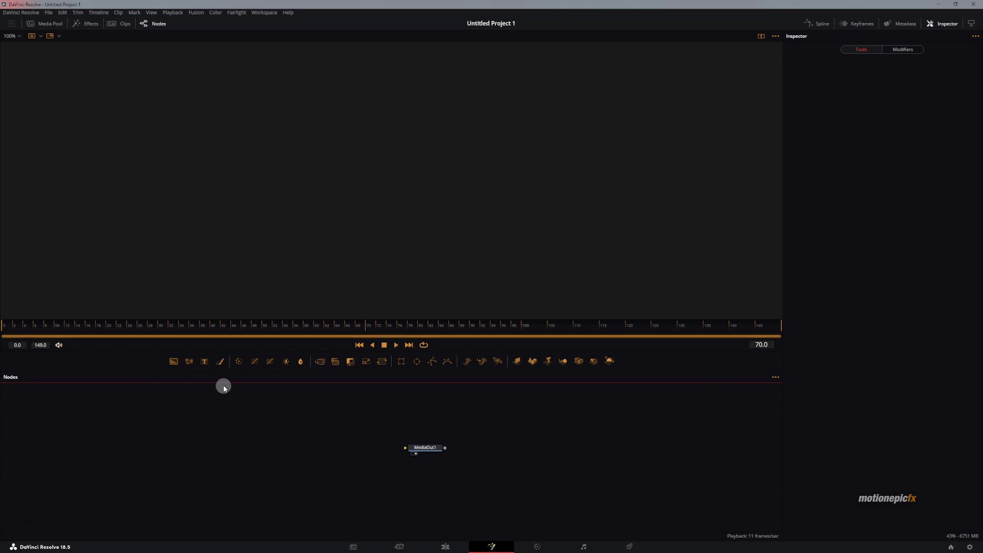
pyautogui.moveTo(207, 364); pyautogui.dragTo(310, 273)
# - Enter THISISATEXT as the text and set its font to Monument Extended
pyautogui.scroll(3, 299, 443)
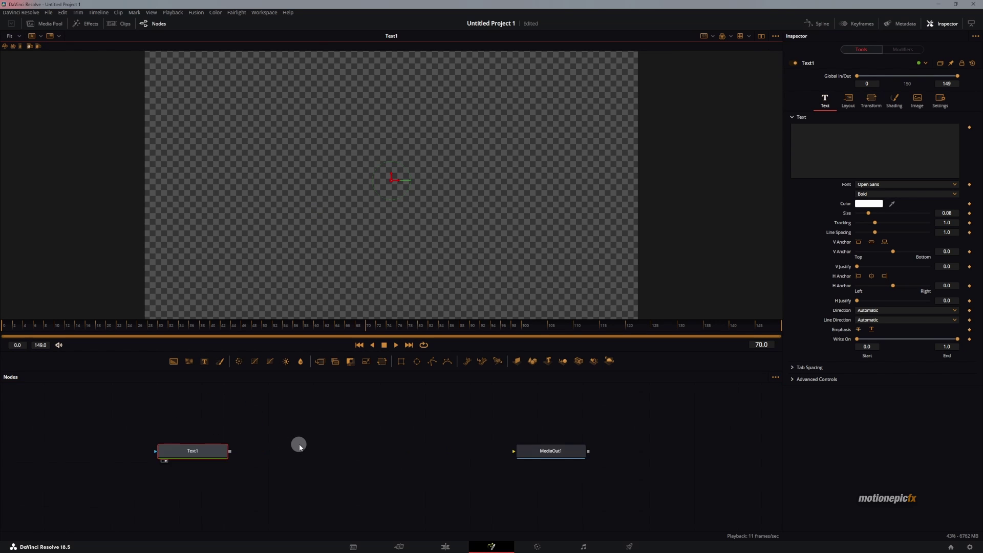
pyautogui.click(836, 148)
pyautogui.write('THISISATEXT')
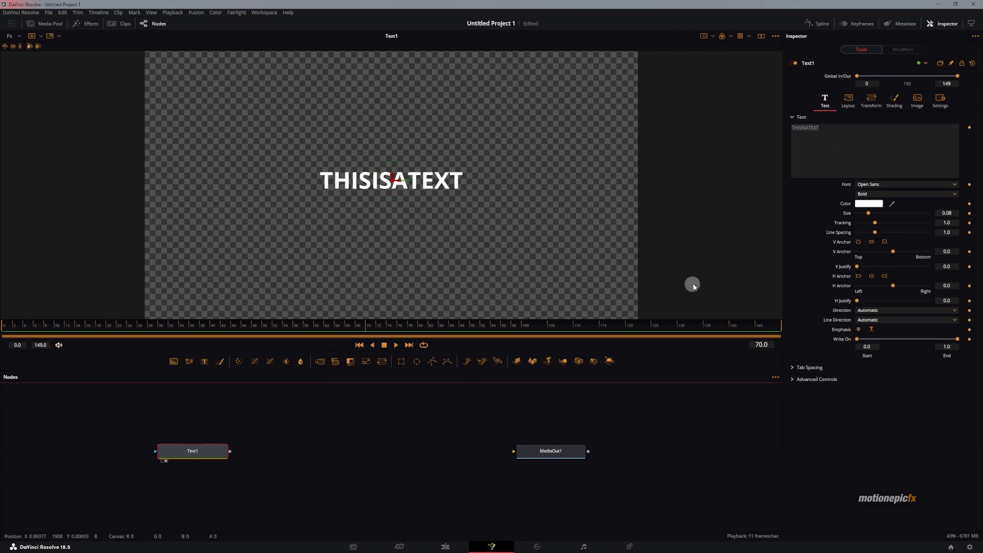
pyautogui.click(873, 184)
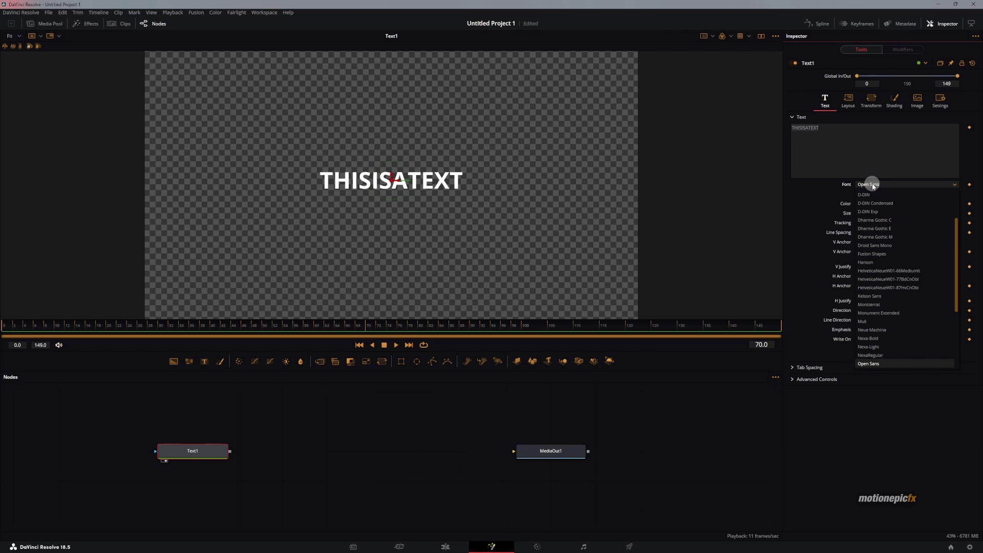
pyautogui.click(869, 314)
pyautogui.click(875, 194)
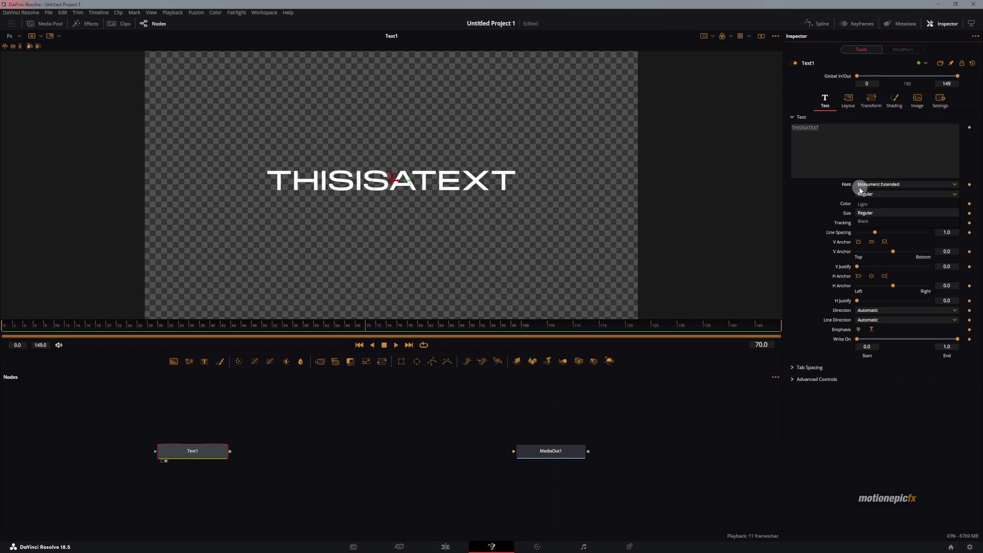
# - Set the text style to Black and turn off Auto Resolution, lowering the image height
pyautogui.click(863, 221)
pyautogui.click(917, 100)
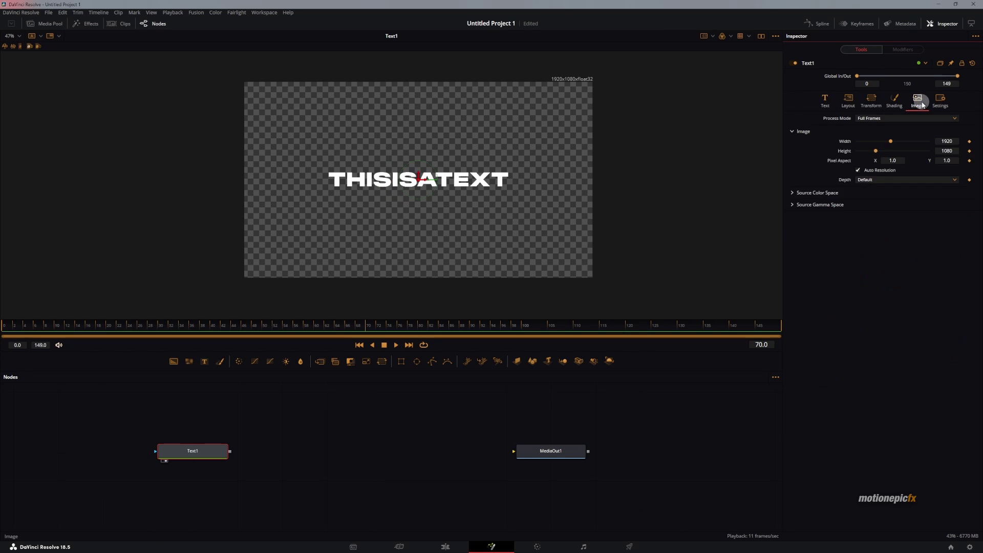
pyautogui.click(858, 170)
pyautogui.moveTo(876, 150); pyautogui.dragTo(859, 148)
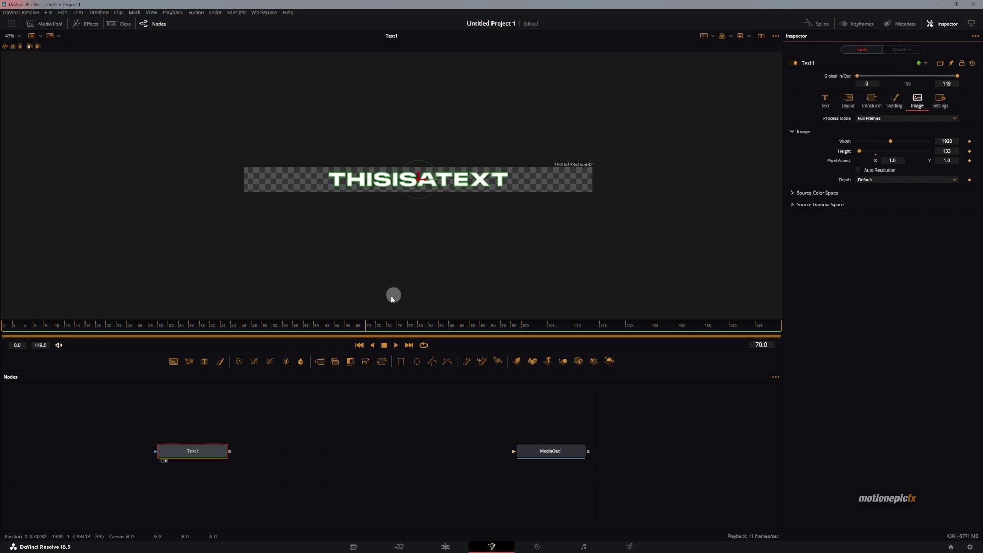
# - Enlarge the text to about 0.15 size and set the image height to 161
pyautogui.click(854, 108)
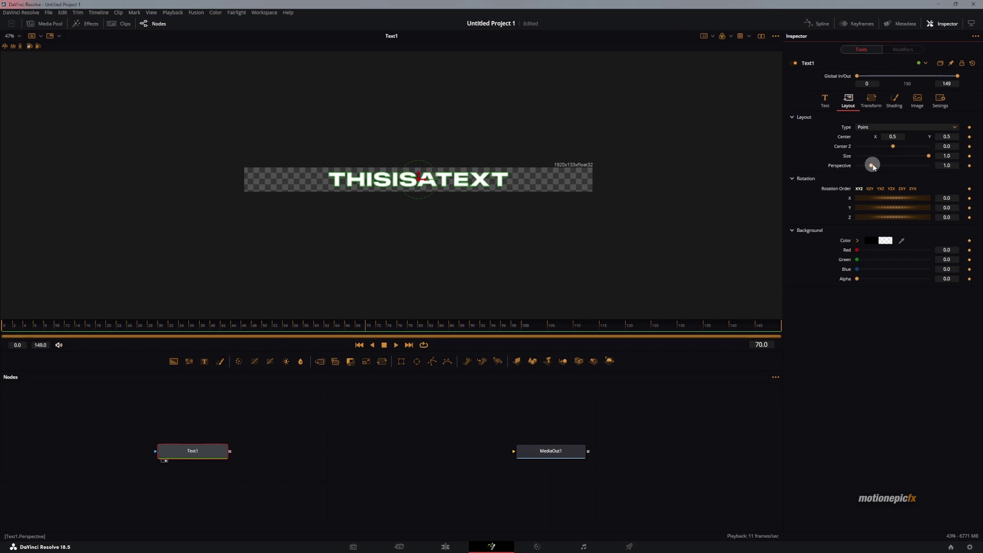
pyautogui.click(825, 102)
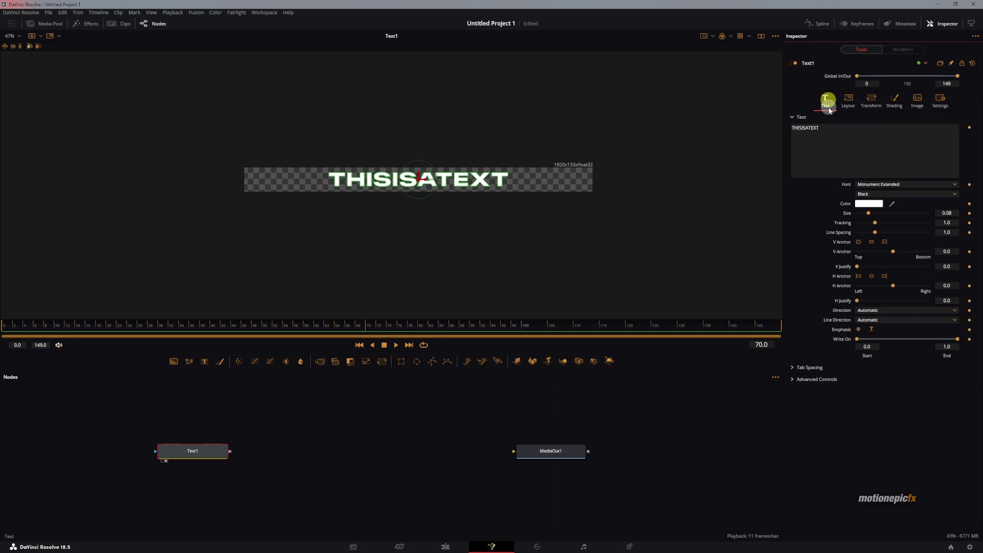
pyautogui.moveTo(871, 214); pyautogui.dragTo(878, 214)
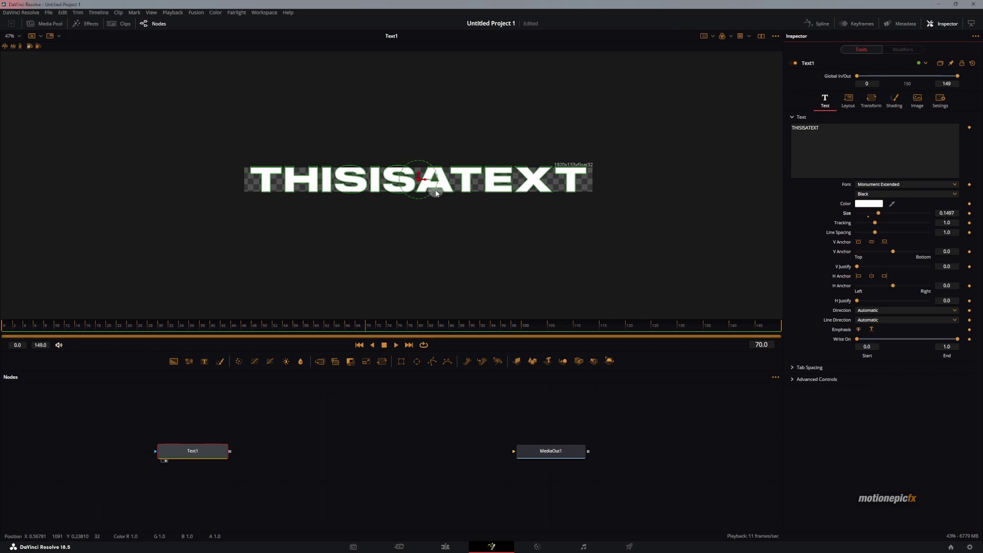
pyautogui.click(917, 96)
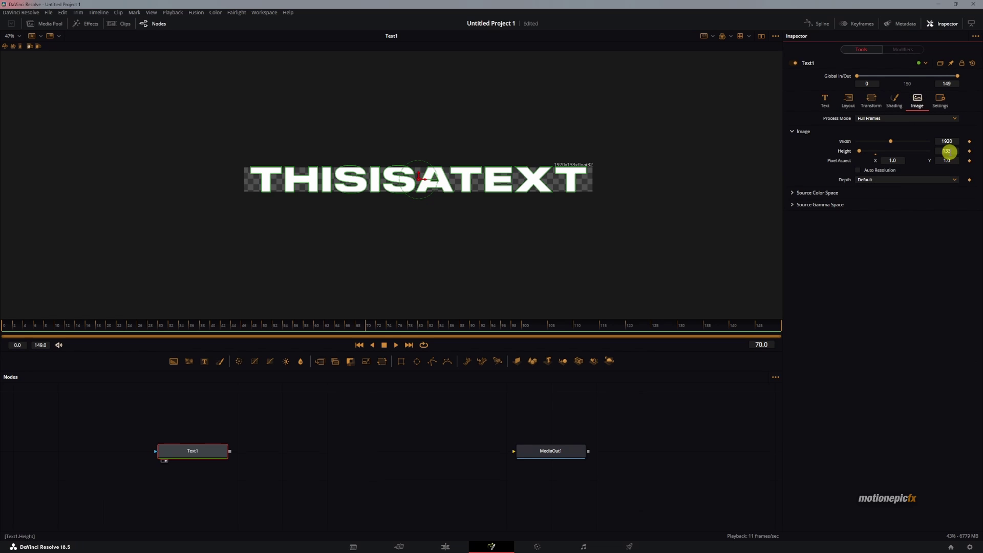
pyautogui.moveTo(949, 151); pyautogui.dragTo(959, 157)
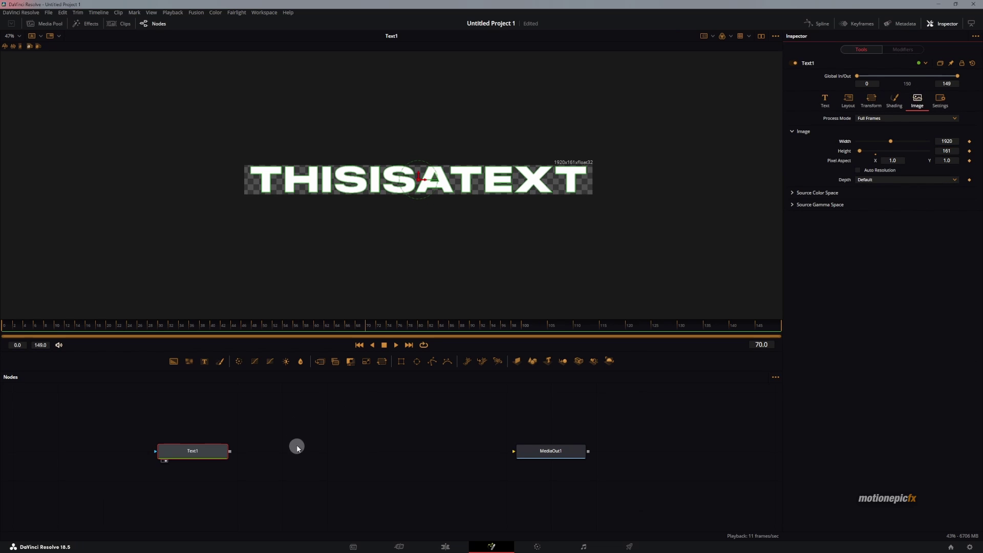
pyautogui.click(223, 457)
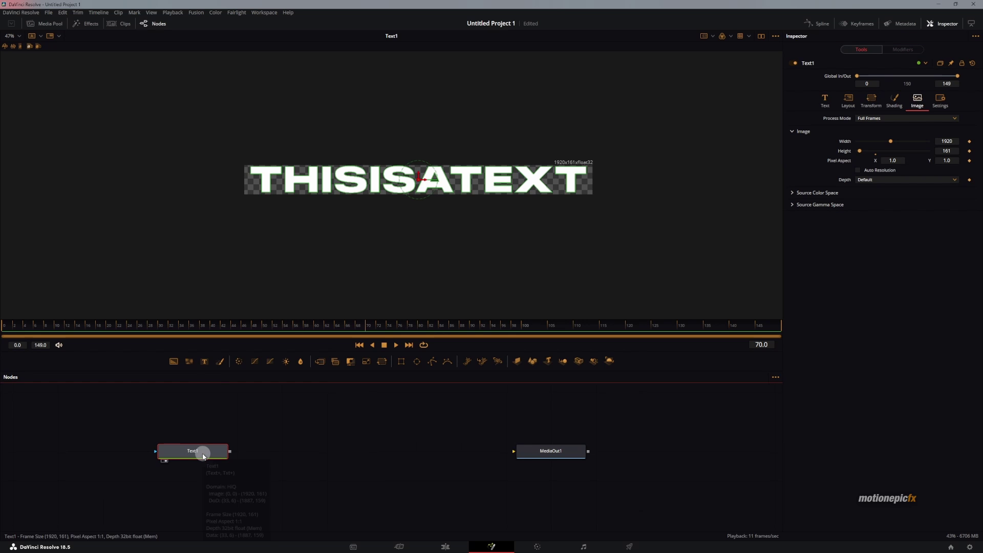
# - Add a Background node merged with the text, view Merge1, and swap its inputs with Ctrl+T
pyautogui.click(174, 363)
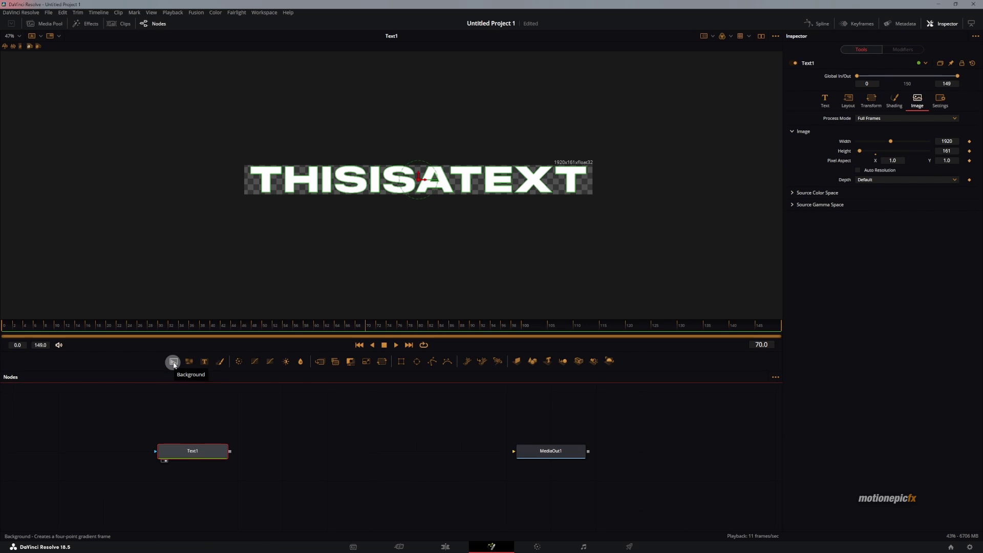
pyautogui.click(295, 482)
pyautogui.moveTo(375, 293); pyautogui.dragTo(413, 197)
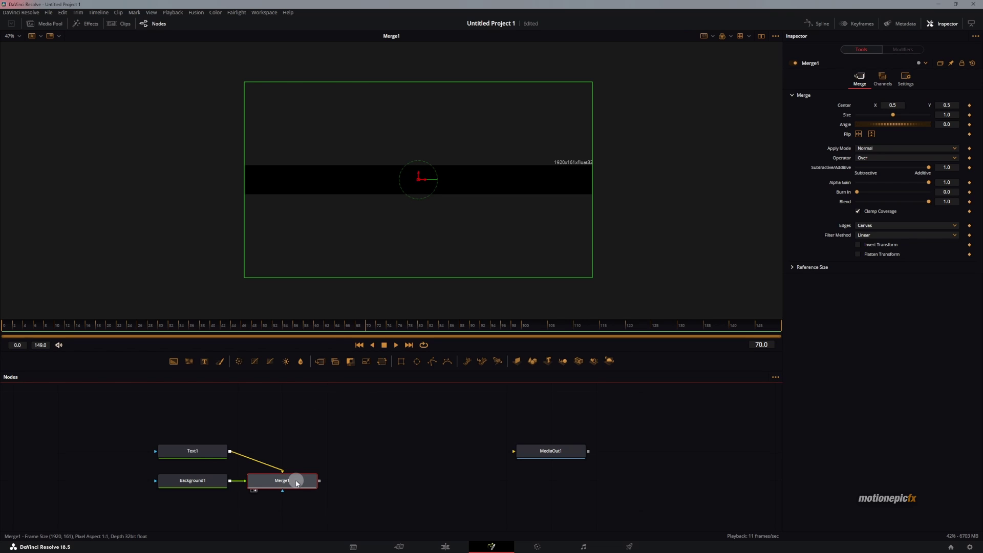
pyautogui.hotkey('ctrl', 't')
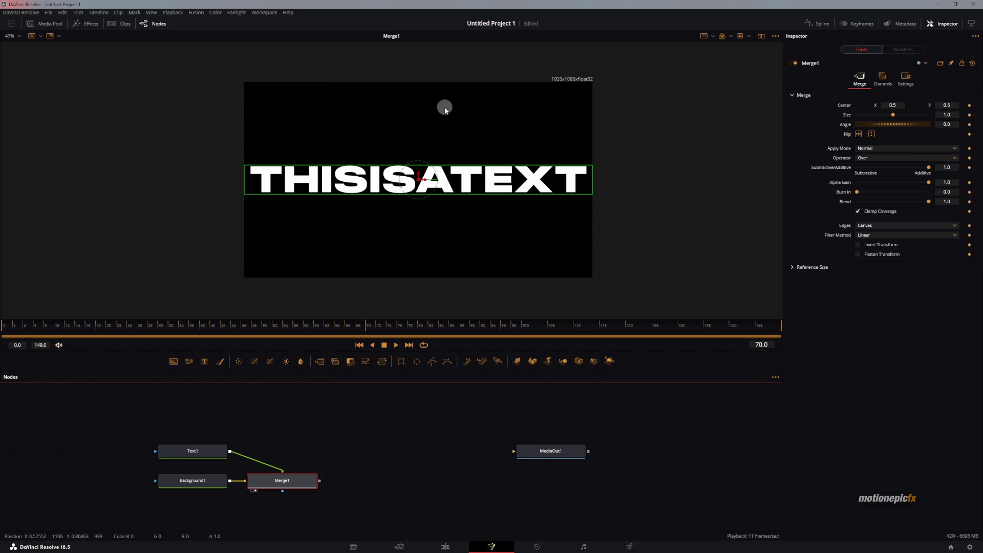
# - Set Background1's alpha to 0 so the frame is fully transparent
pyautogui.click(191, 473)
pyautogui.click(199, 486)
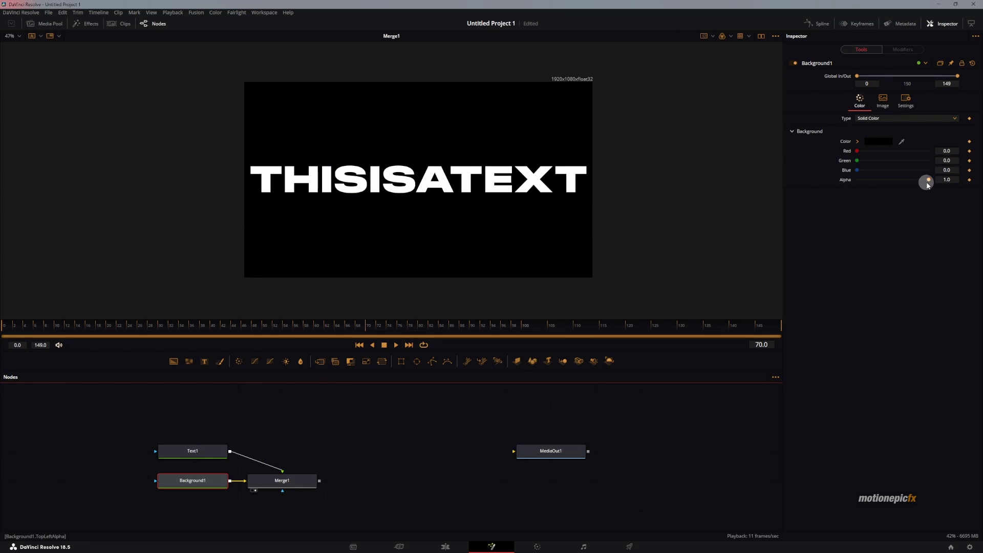
pyautogui.moveTo(929, 182); pyautogui.dragTo(745, 170)
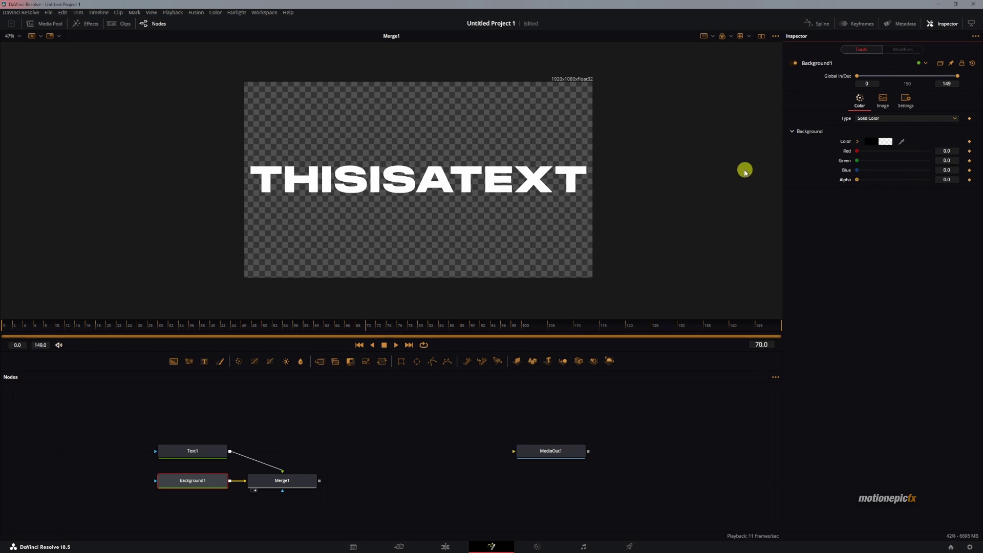
pyautogui.click(269, 484)
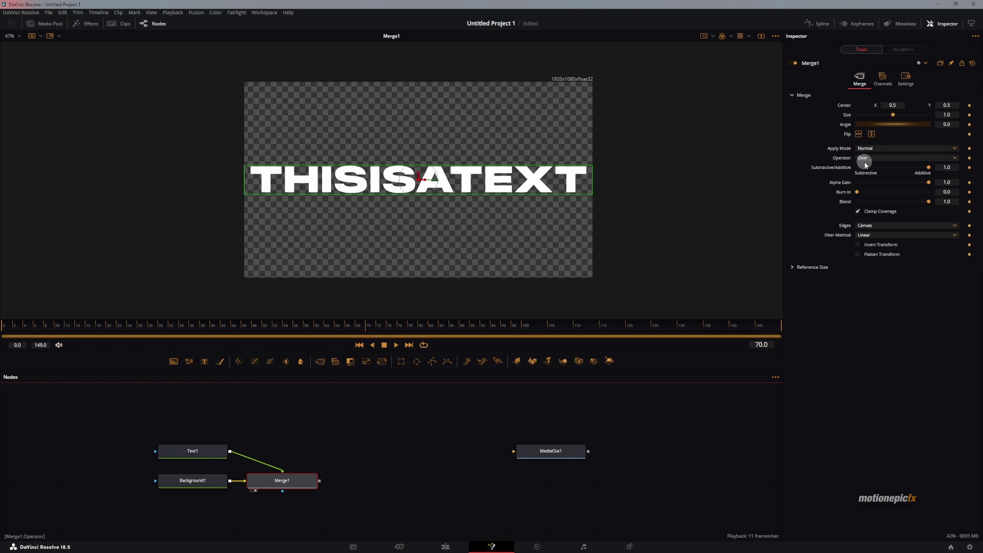
# - Set Merge1's Edges to Wrap, trying a smaller Size before undoing it back to 1.0
pyautogui.click(864, 226)
pyautogui.click(865, 244)
pyautogui.scroll(-2, 399, 159)
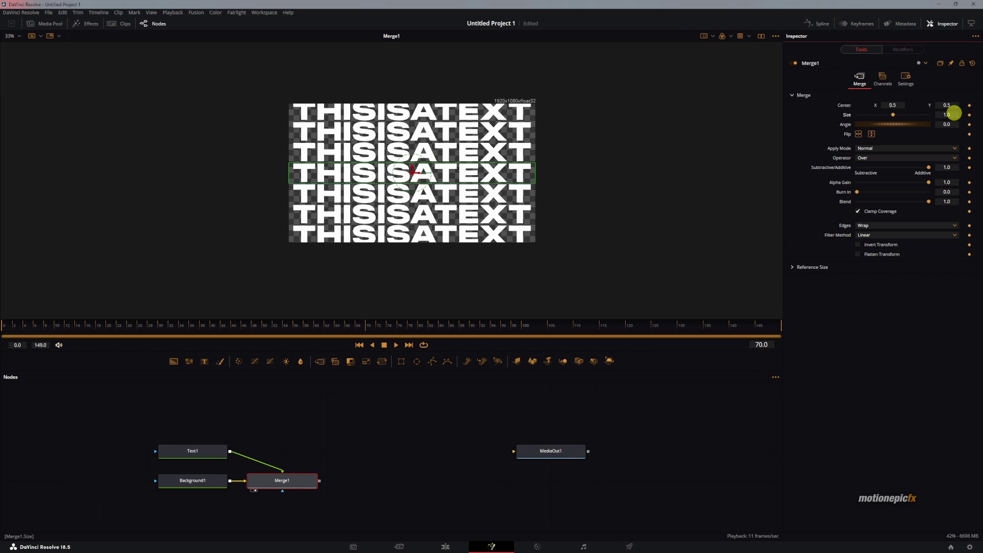
pyautogui.moveTo(954, 113)
pyautogui.mouseDown()
pyautogui.moveTo(939, 119)
pyautogui.moveTo(945, 124)
pyautogui.mouseUp()
pyautogui.hotkey('ctrl', 'z')
pyautogui.scroll(5, 397, 192)
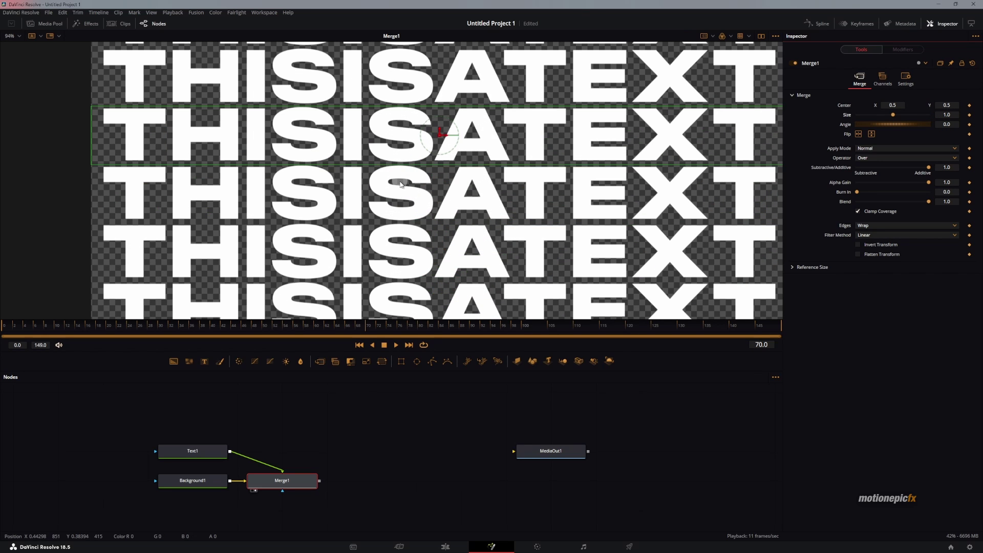
pyautogui.scroll(-5, 401, 184)
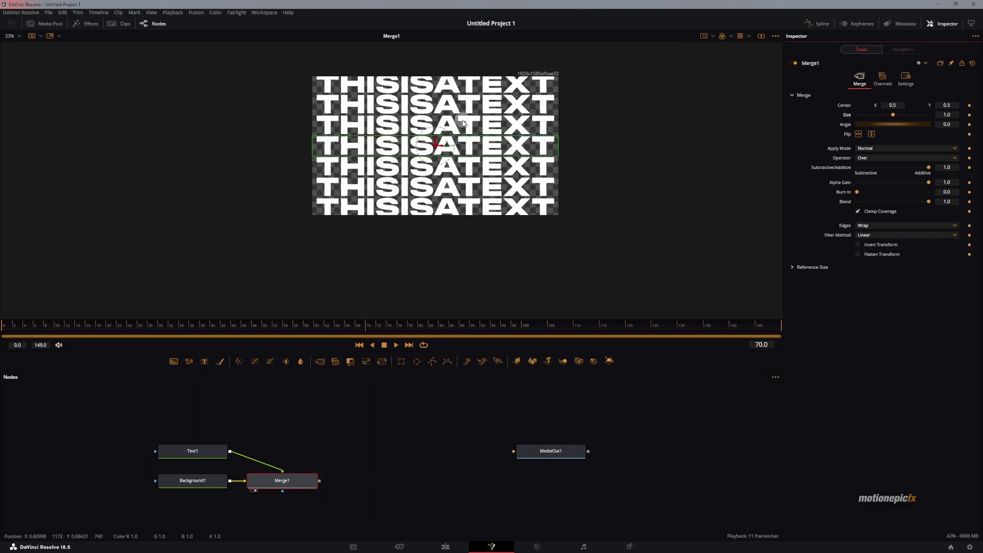
pyautogui.scroll(5, 363, 204)
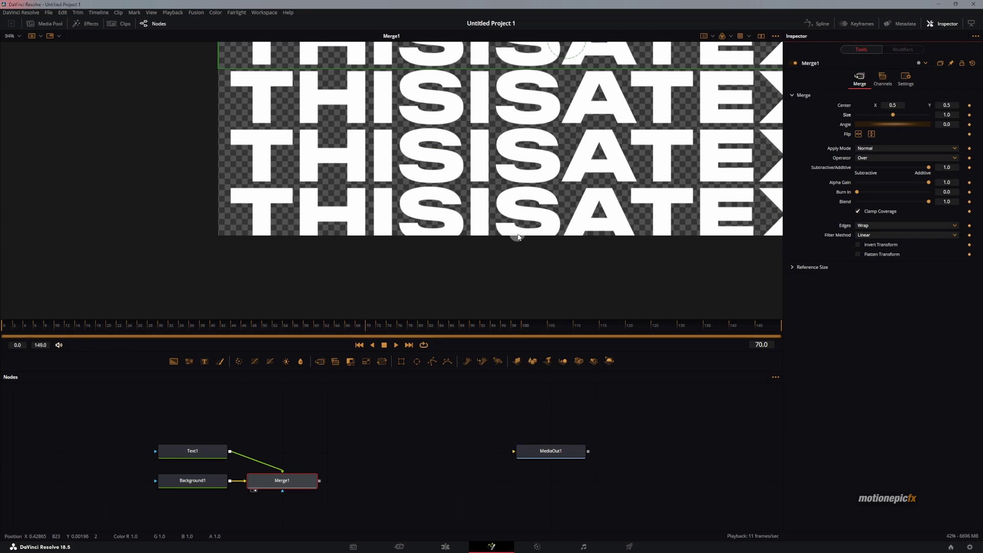
# - Reduce Text1's image height to 155 and recenter the image in the viewer
pyautogui.scroll(-2, 458, 207)
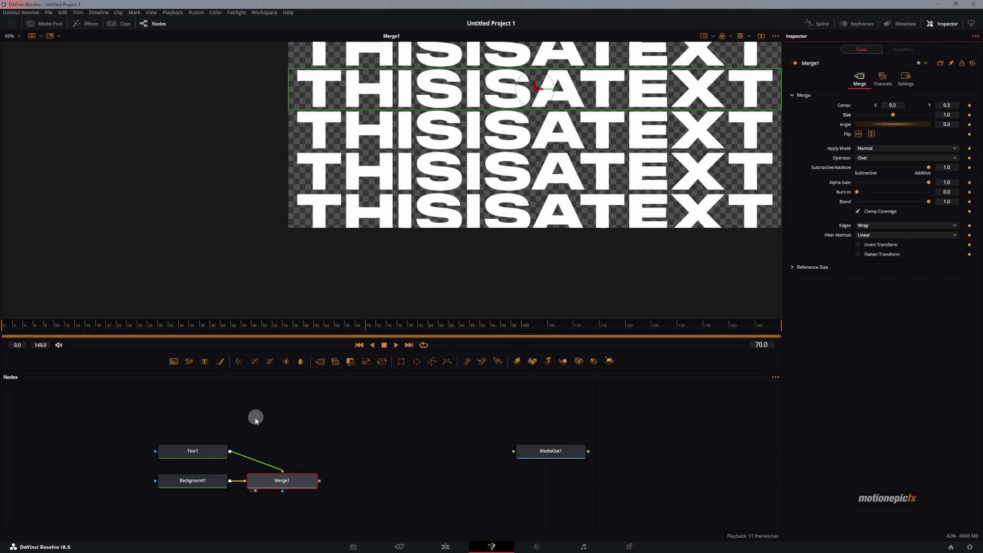
pyautogui.click(202, 452)
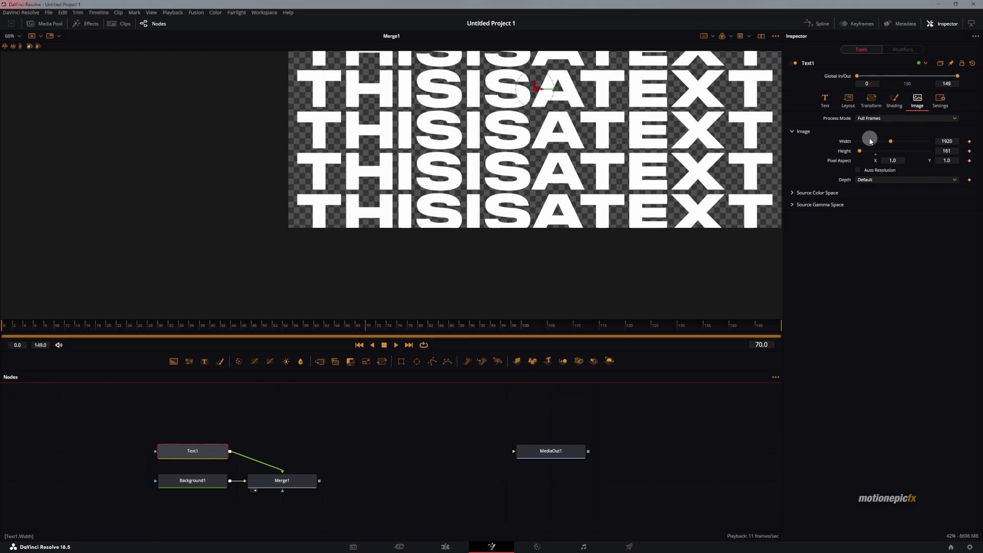
pyautogui.click(947, 151)
pyautogui.scroll(-7, 948, 150)
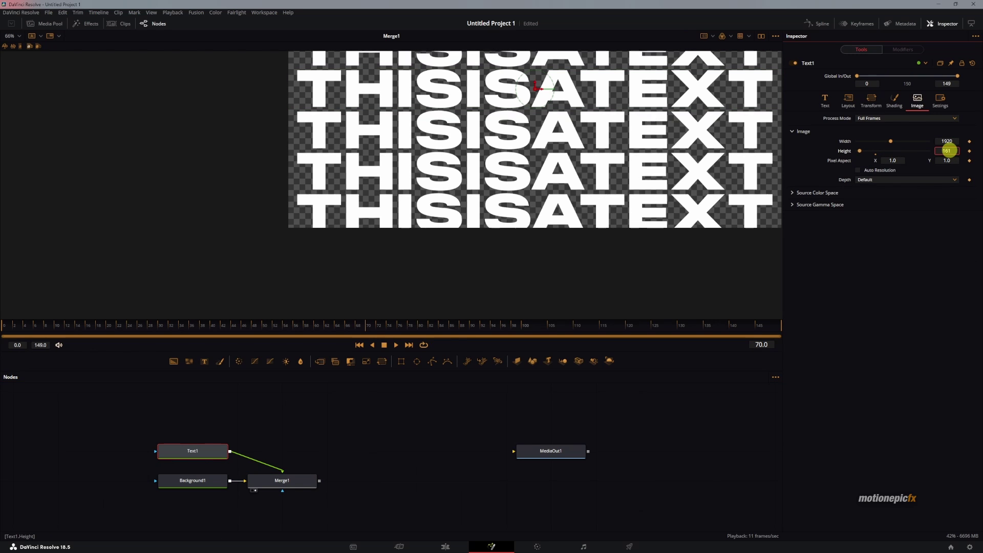
pyautogui.scroll(1, 947, 150)
pyautogui.scroll(-2, 552, 137)
pyautogui.moveTo(569, 129); pyautogui.dragTo(524, 196)
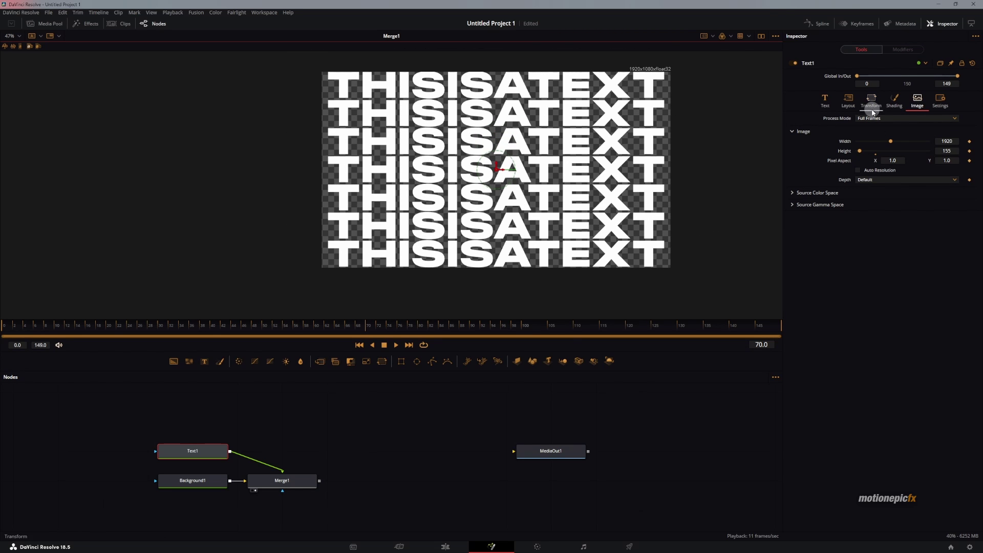
# - Nudge Merge1's center Y to 0.497, then zoom out and tidy the node graph
pyautogui.click(303, 480)
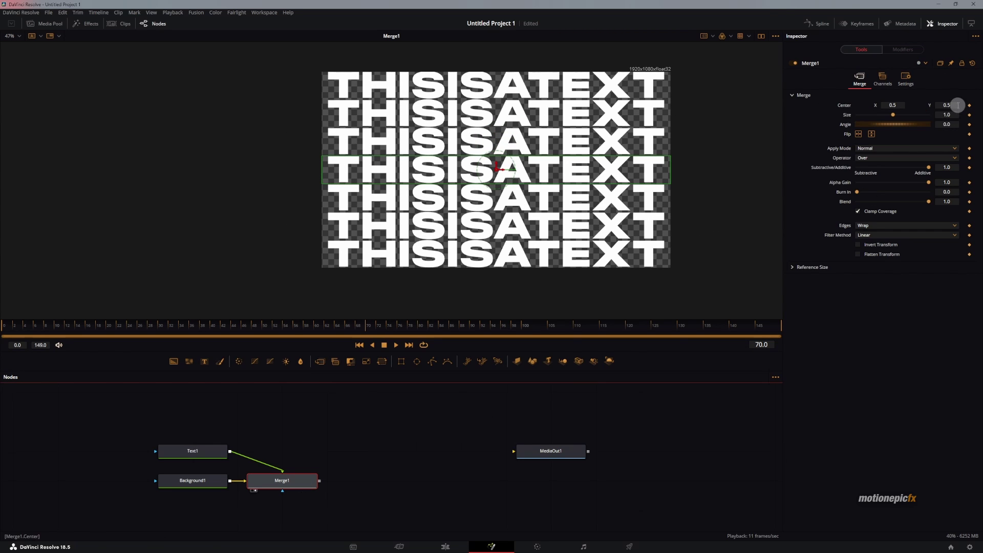
pyautogui.moveTo(947, 105); pyautogui.dragTo(946, 105)
pyautogui.press('-')
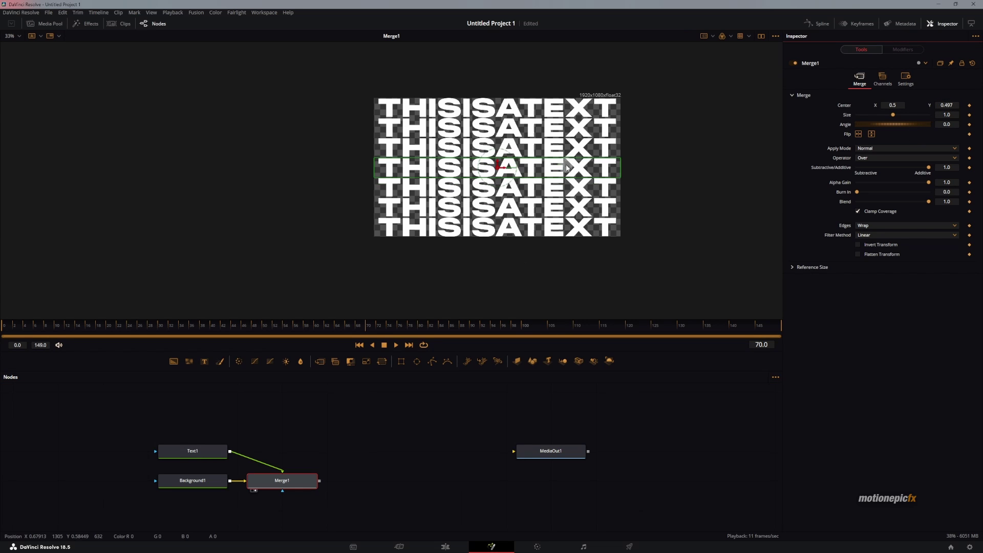
pyautogui.scroll(2, 414, 205)
pyautogui.click(426, 468)
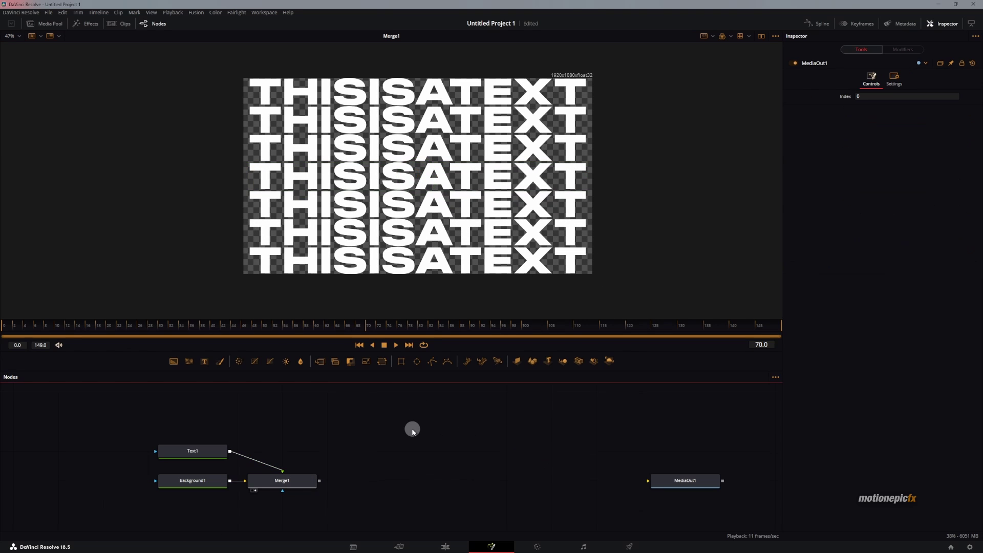
pyautogui.moveTo(468, 463); pyautogui.dragTo(430, 463)
pyautogui.moveTo(106, 421); pyautogui.dragTo(251, 483)
pyautogui.click(250, 483)
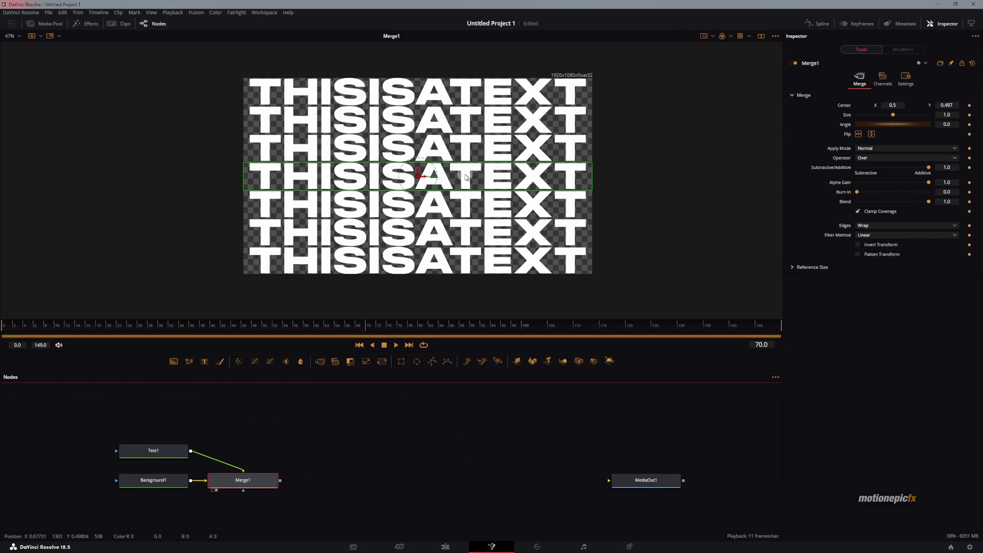
pyautogui.hotkey('shift', 'space')
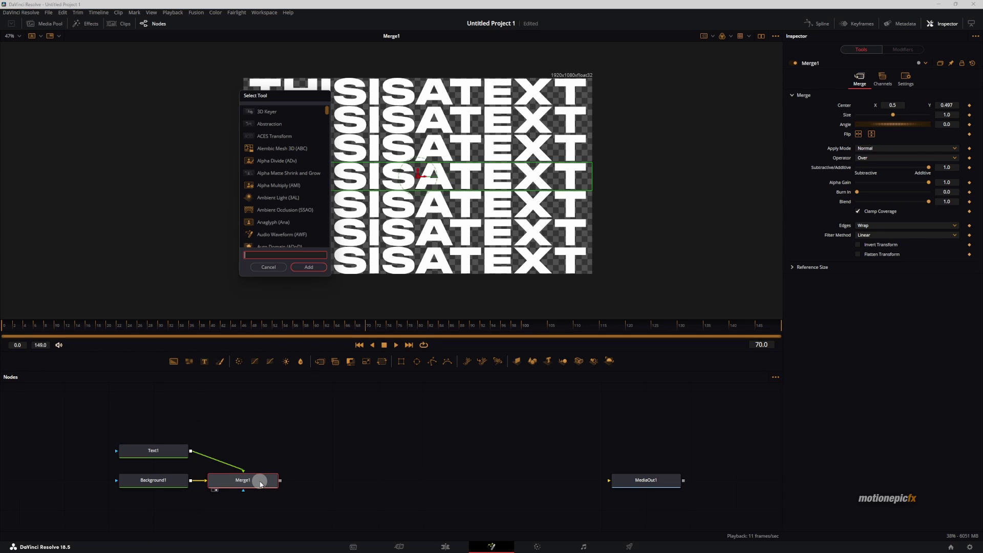
pyautogui.write('dis')
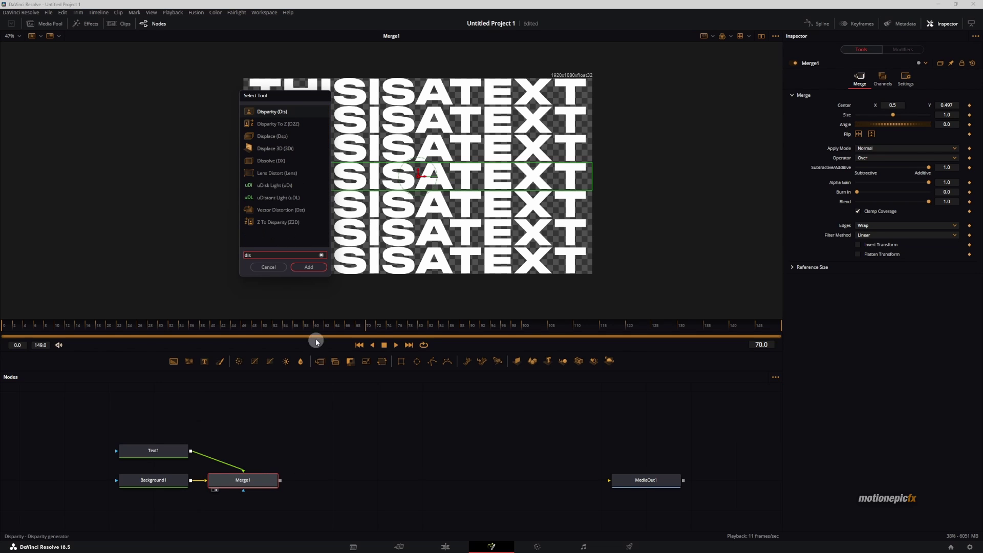
pyautogui.click(274, 137)
pyautogui.click(309, 266)
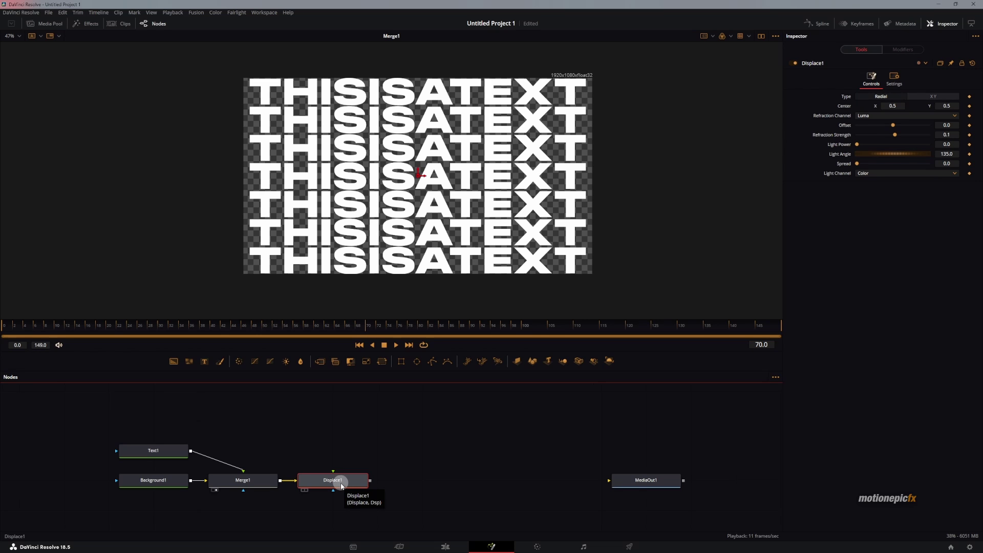
pyautogui.hotkey('ctrl', 'z')
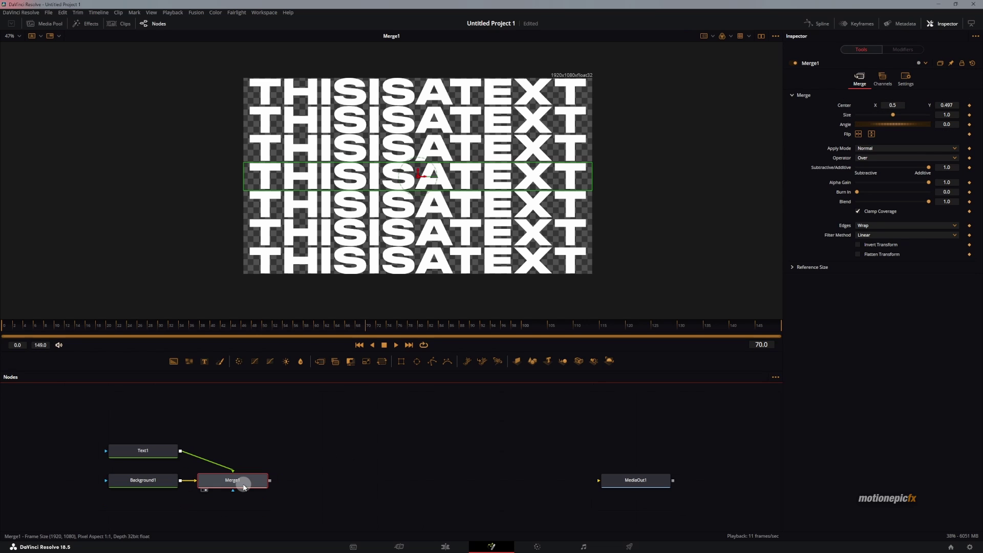
pyautogui.hotkey('shift', 'space')
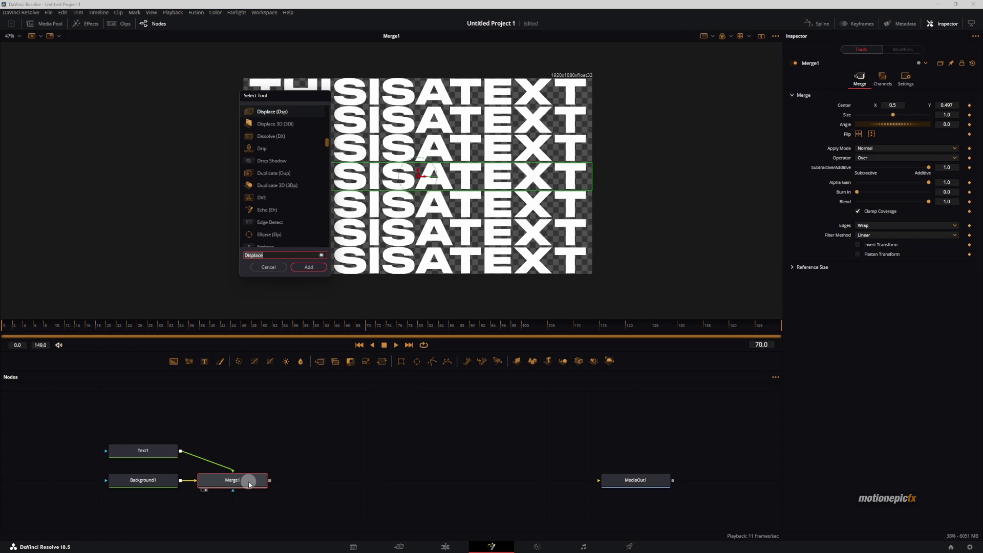
pyautogui.write('displ')
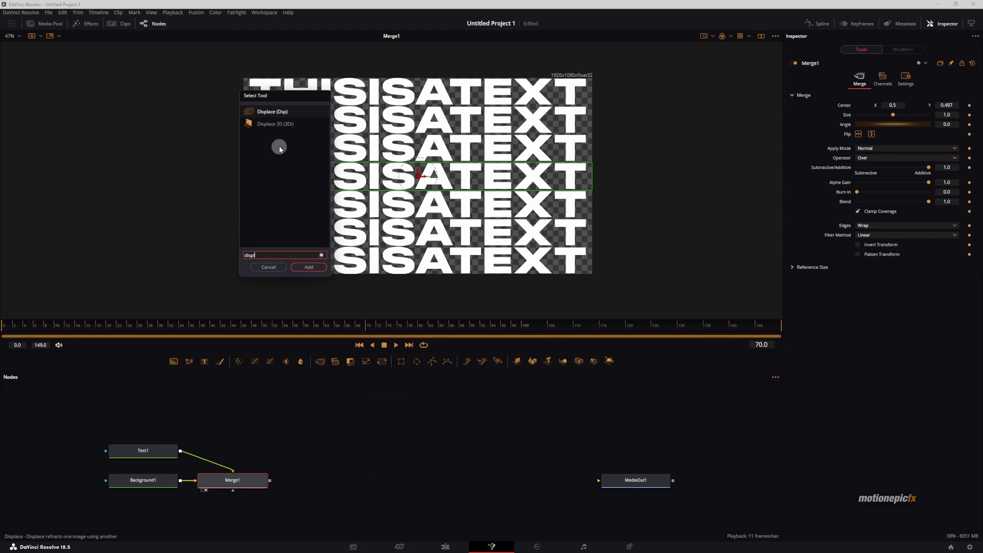
pyautogui.click(270, 123)
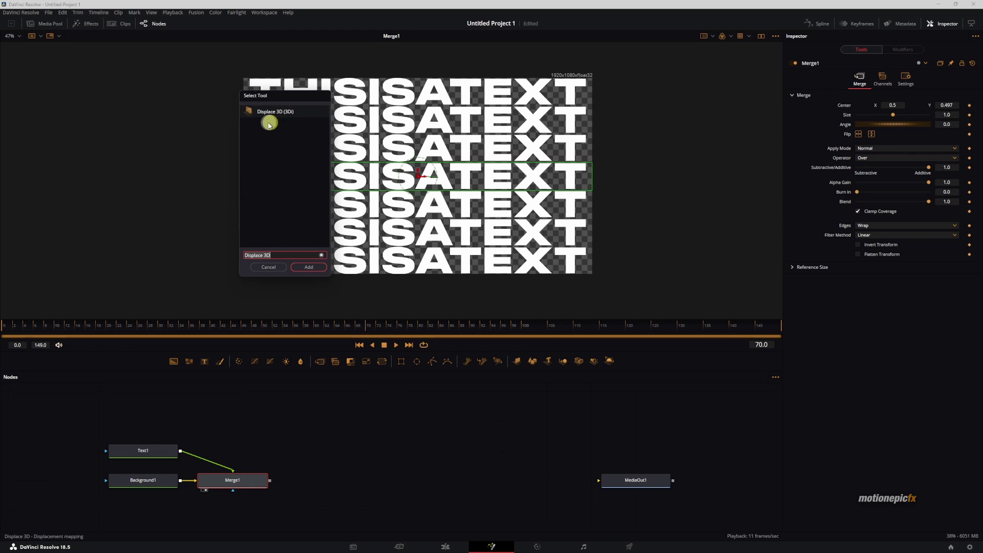
pyautogui.click(307, 267)
pyautogui.moveTo(269, 480); pyautogui.dragTo(314, 478)
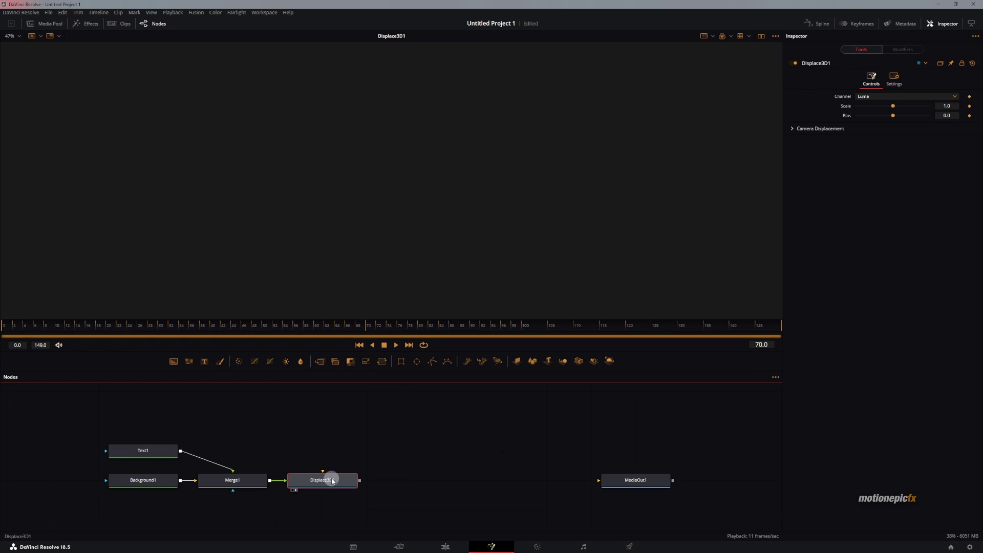
pyautogui.click(234, 480)
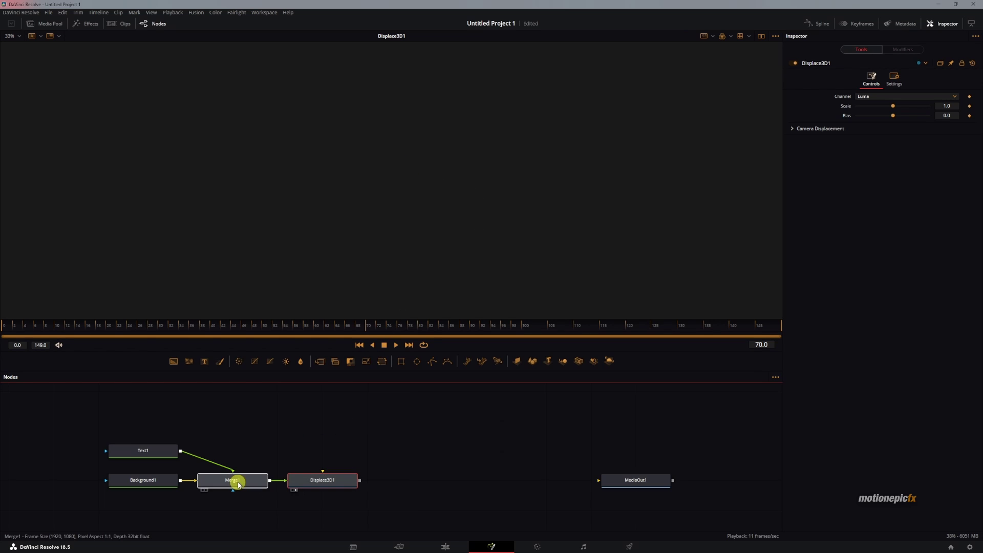
pyautogui.moveTo(281, 485); pyautogui.dragTo(263, 482)
pyautogui.press('1')
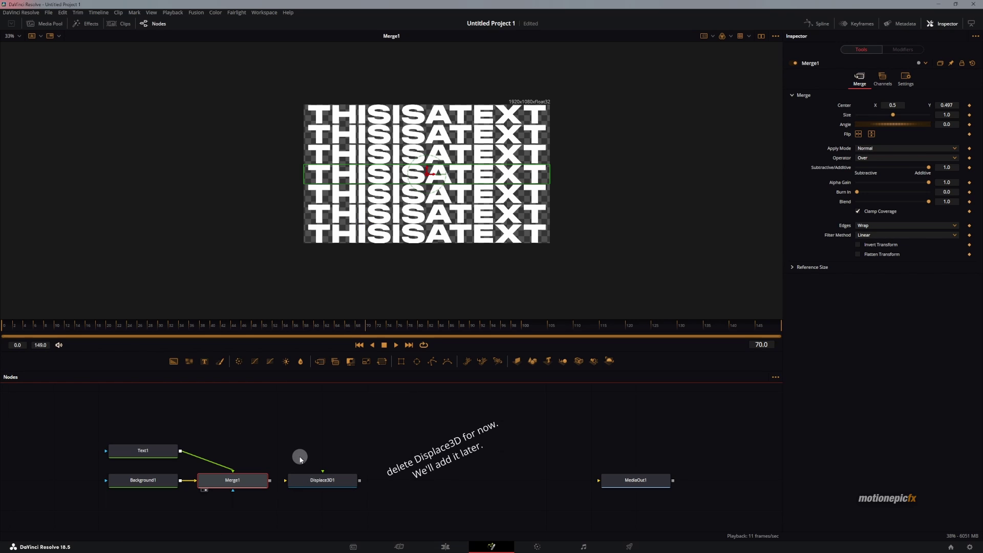
pyautogui.click(290, 480)
pyautogui.press('Delete')
# - Add a Background2 node masked by an ellipse with Solid off and border width 0.028
pyautogui.hscroll(1, 291, 441)
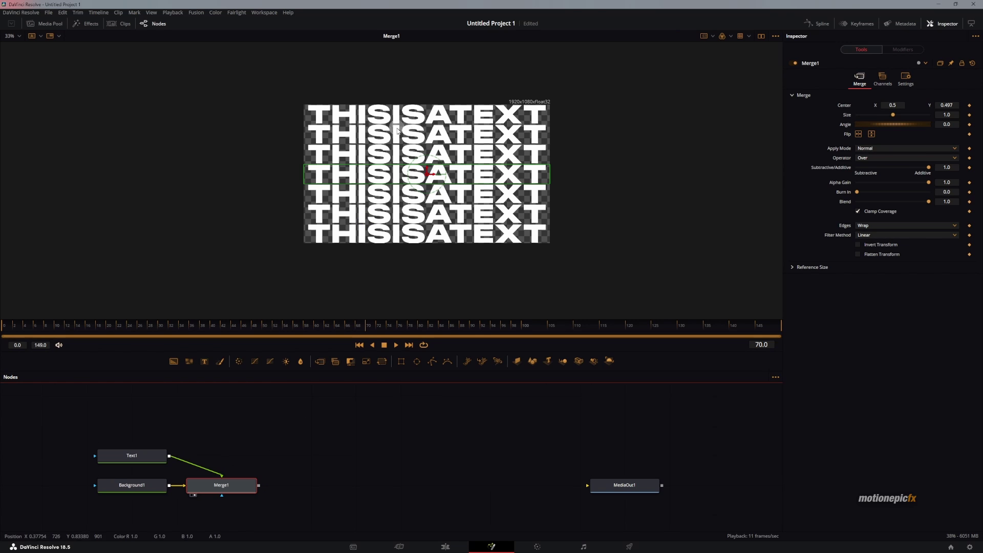
pyautogui.moveTo(177, 363); pyautogui.dragTo(377, 230)
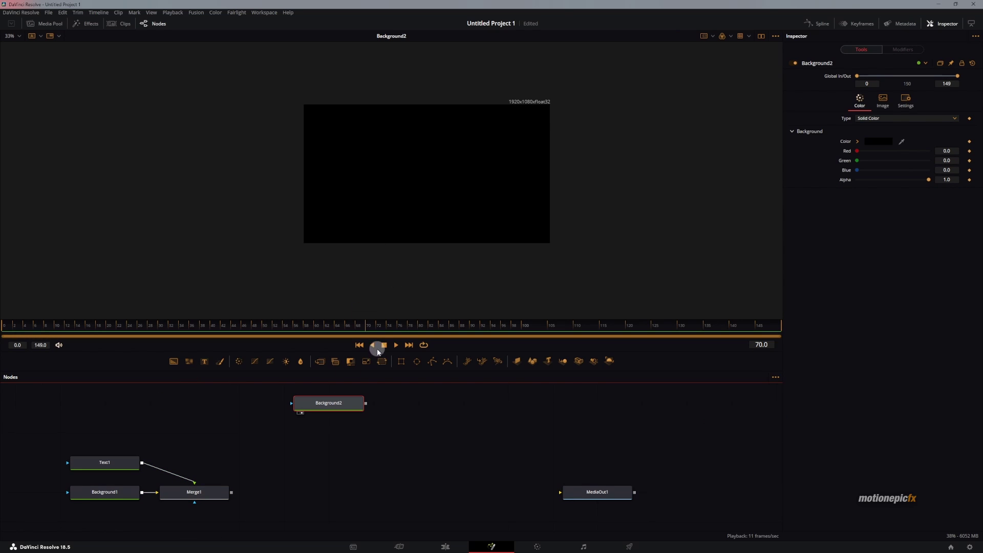
pyautogui.click(418, 362)
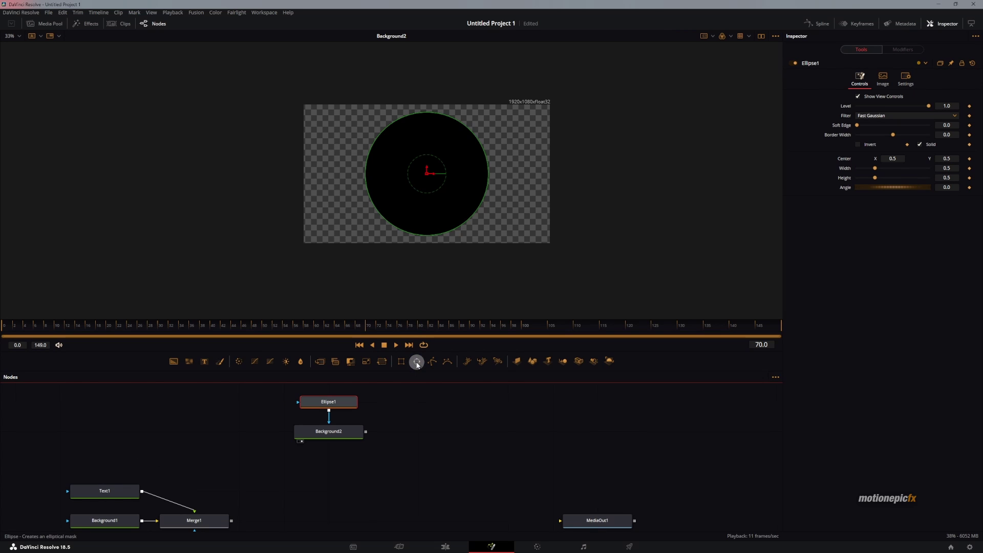
pyautogui.click(920, 145)
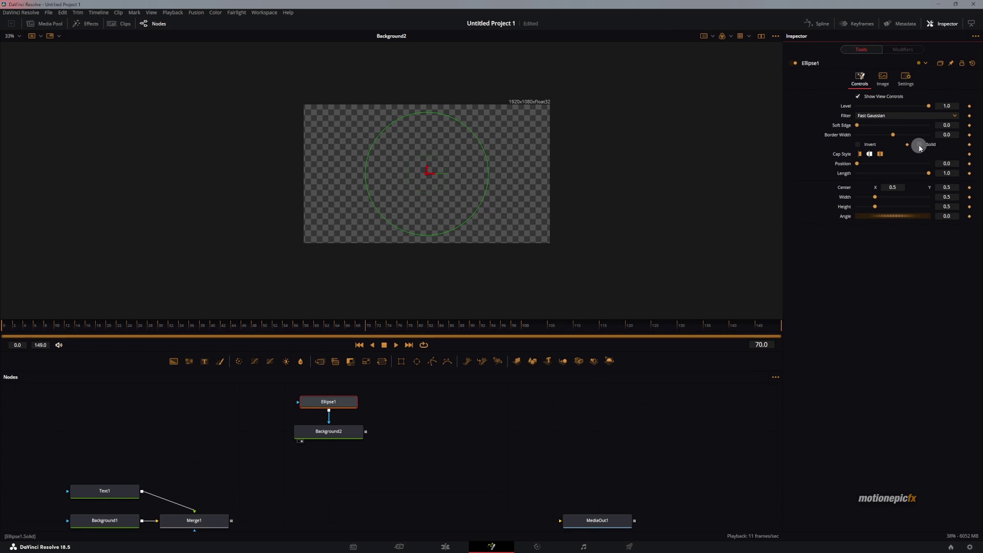
pyautogui.moveTo(893, 136); pyautogui.dragTo(898, 136)
# - Set Background2's colour to white
pyautogui.click(334, 434)
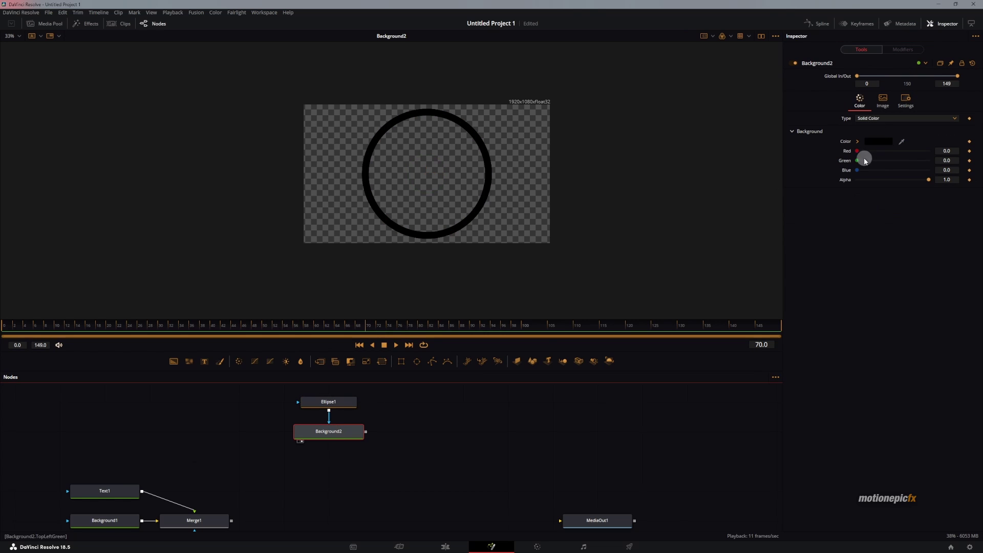
pyautogui.click(869, 142)
pyautogui.click(472, 268)
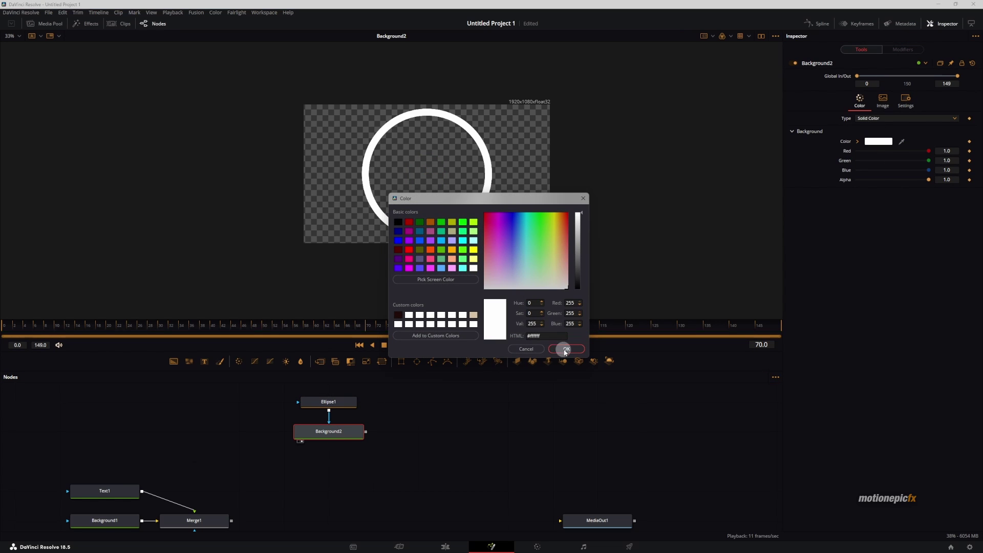
pyautogui.click(563, 349)
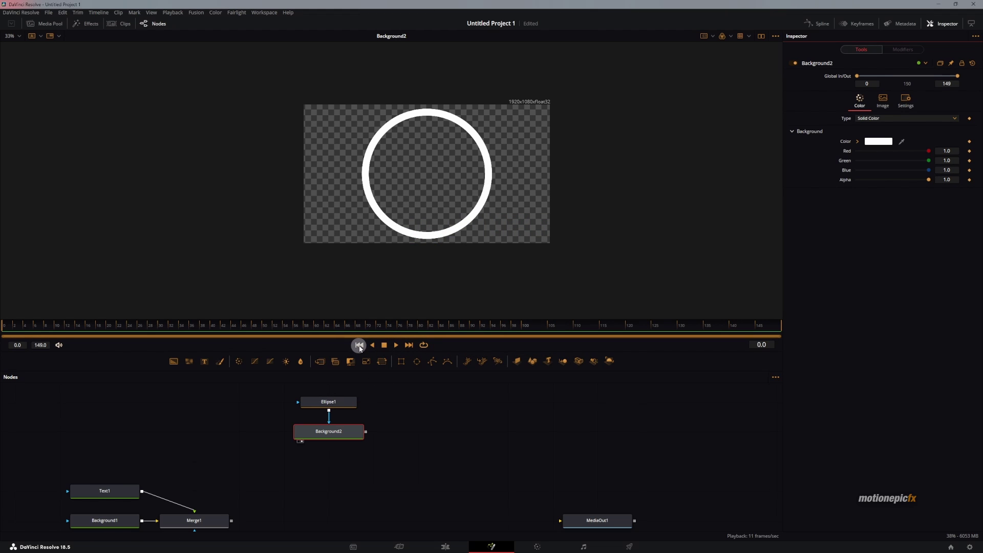
# - Link Ellipse1's Width to its Height with an expression
pyautogui.click(337, 403)
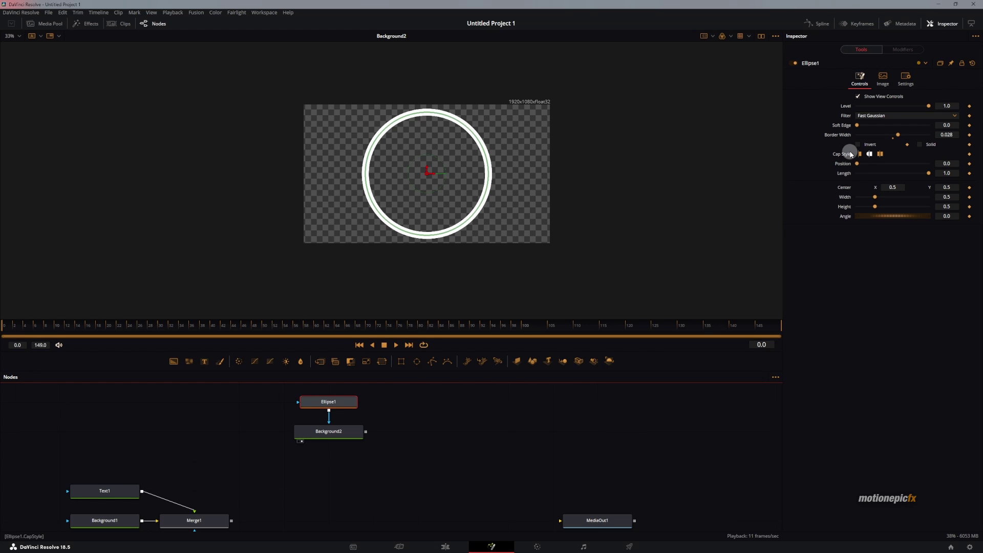
pyautogui.rightClick(844, 200)
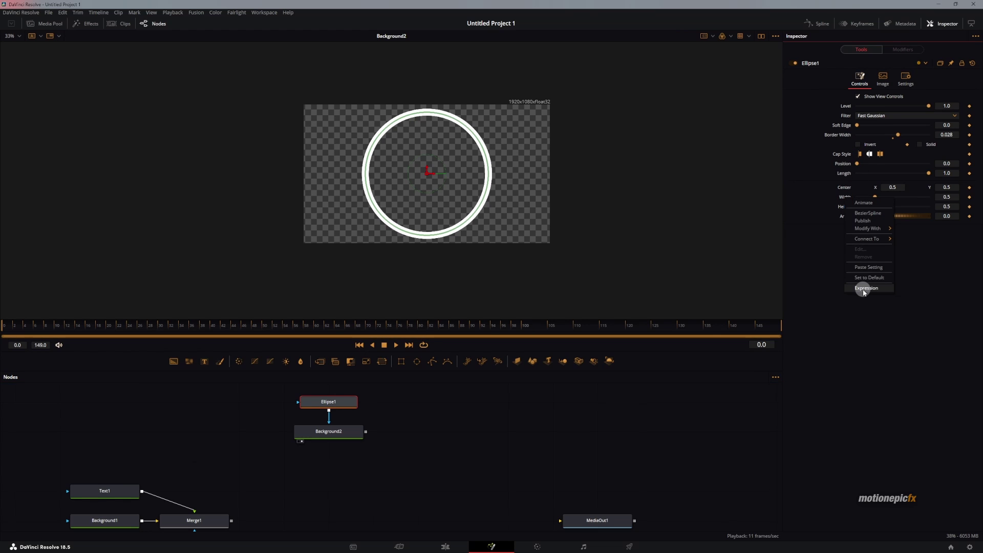
pyautogui.click(865, 288)
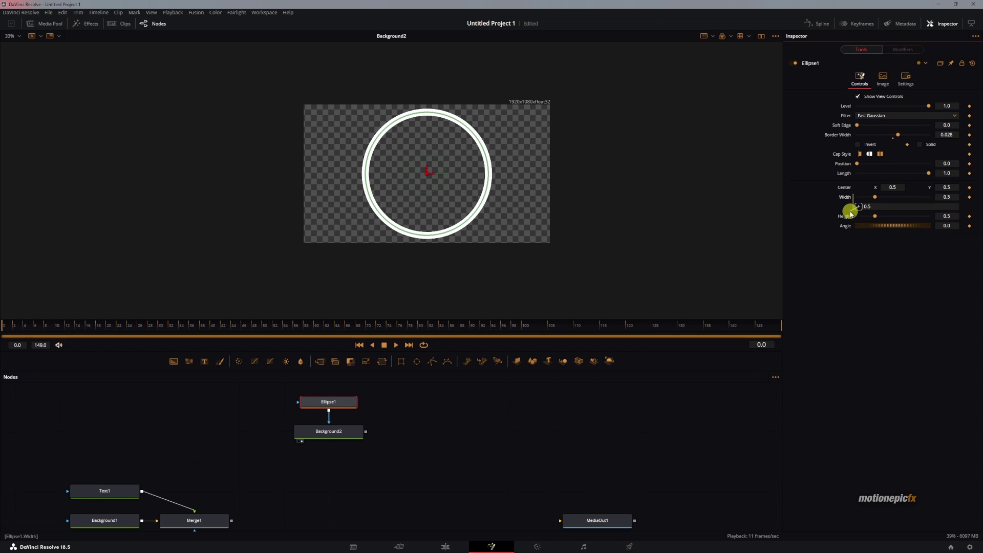
pyautogui.moveTo(846, 221); pyautogui.dragTo(873, 219)
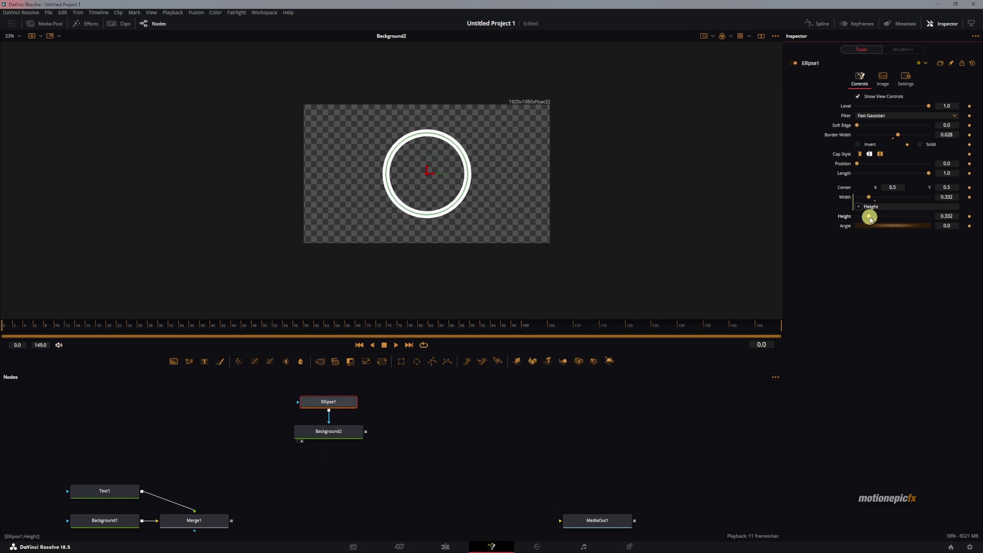
# - Keyframe the ellipse Height from 0 at frame 0 to 1.198 at frame 30
pyautogui.doubleClick(870, 217)
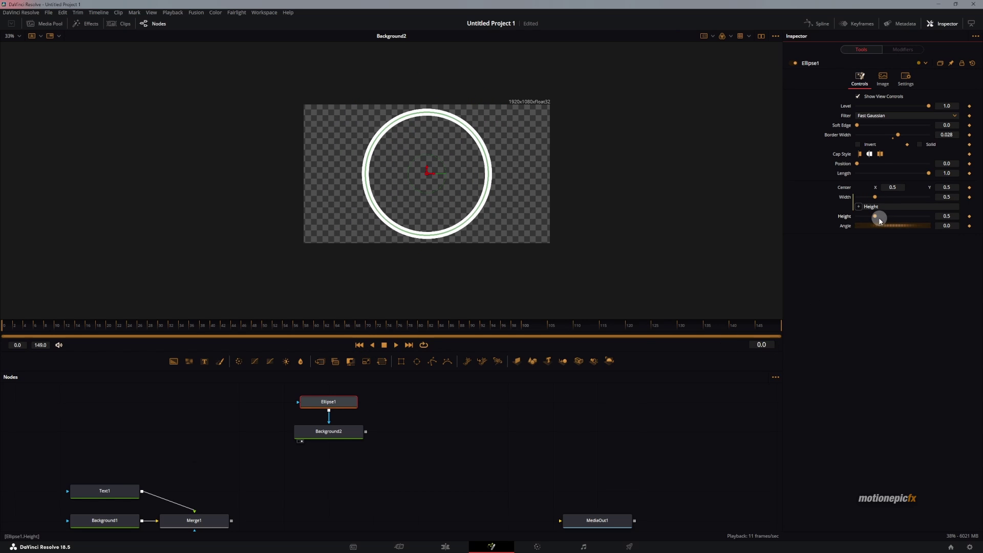
pyautogui.moveTo(879, 219); pyautogui.dragTo(845, 216)
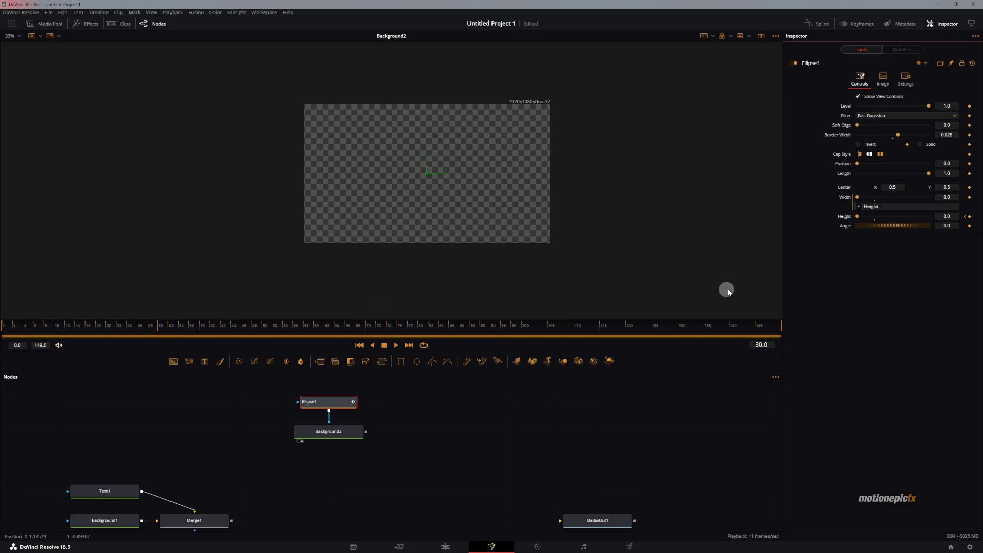
pyautogui.moveTo(858, 217); pyautogui.dragTo(899, 229)
pyautogui.click(411, 430)
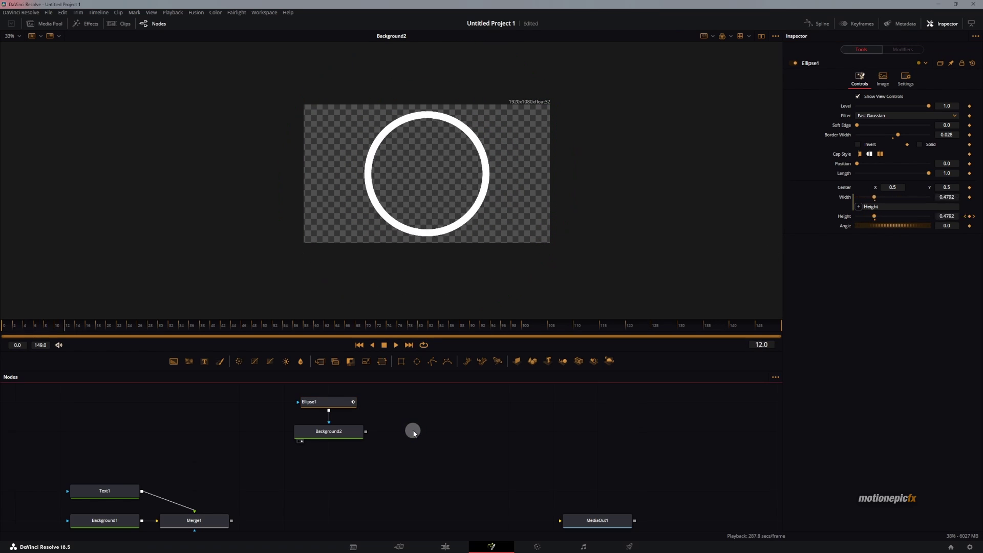
pyautogui.press('Home')
# - Show Ellipse1's Height curve in the Spline editor, trying a smooth shape then reverting to linear
pyautogui.click(817, 24)
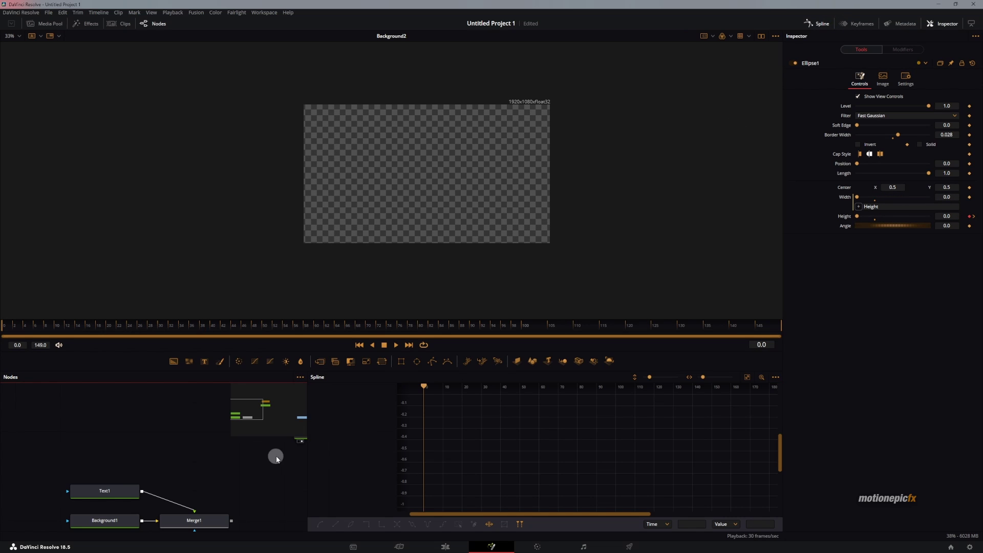
pyautogui.moveTo(279, 457); pyautogui.dragTo(128, 476)
pyautogui.click(169, 421)
pyautogui.click(321, 399)
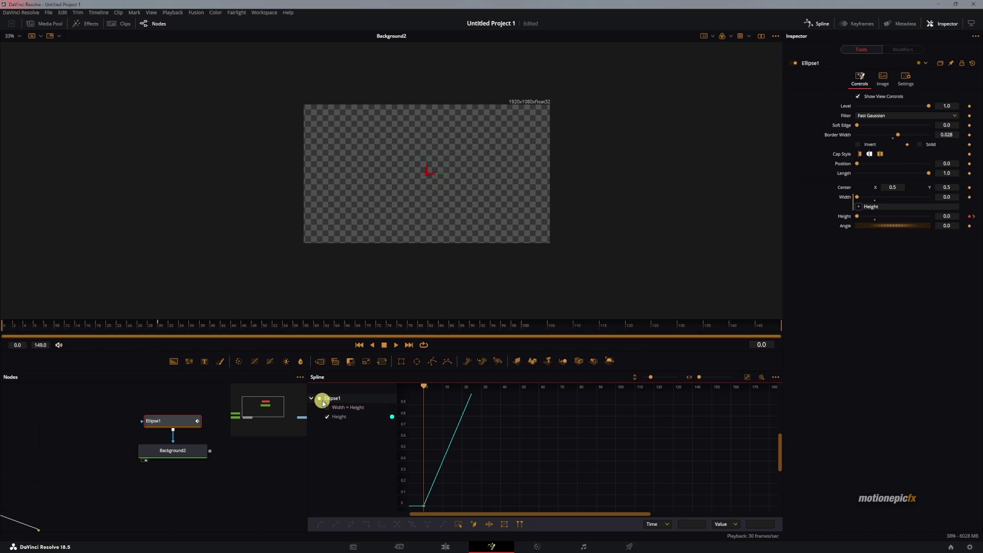
pyautogui.click(747, 378)
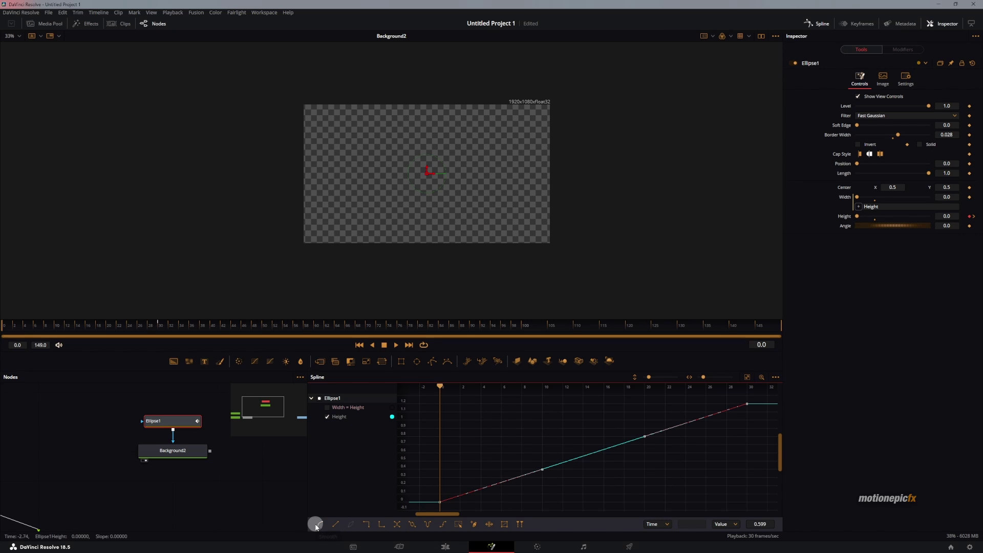
pyautogui.click(317, 526)
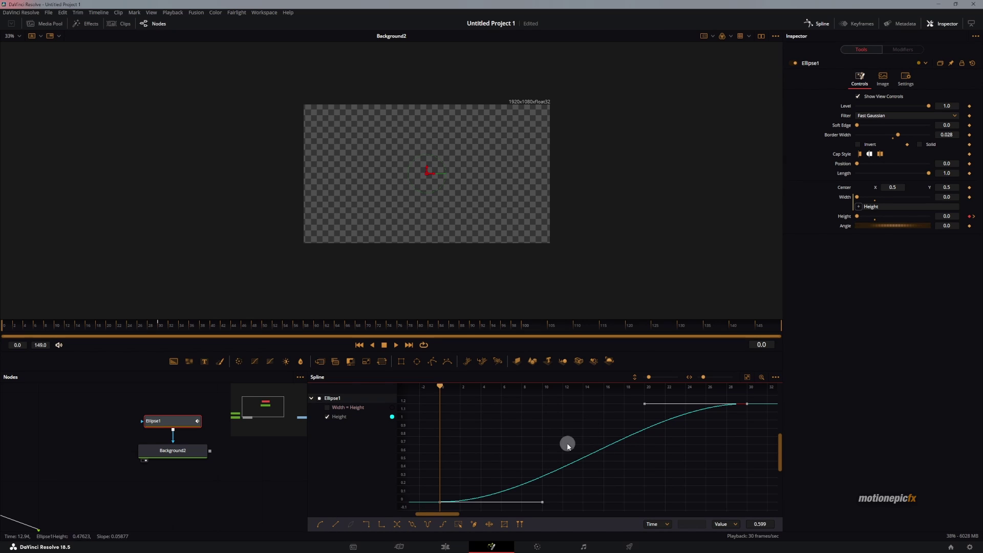
pyautogui.hotkey('shift', 'l')
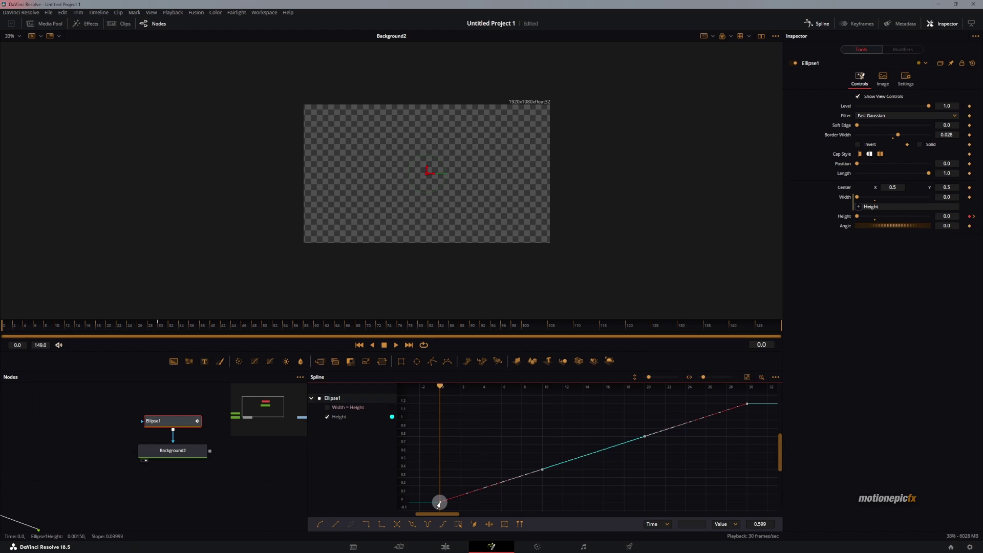
# - Apply an In Cubic ease to the Height keyframes and play the animation
pyautogui.rightClick(438, 504)
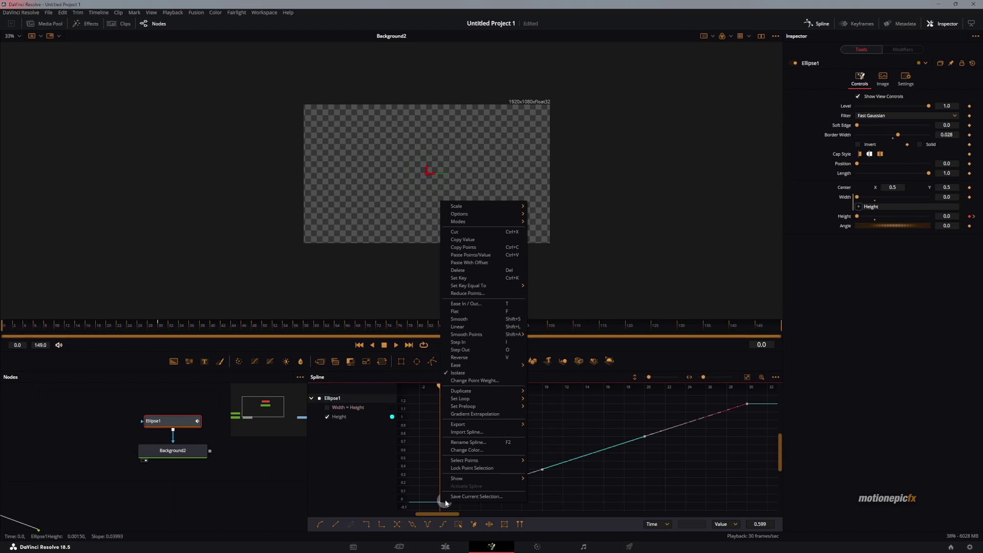
pyautogui.moveTo(502, 366)
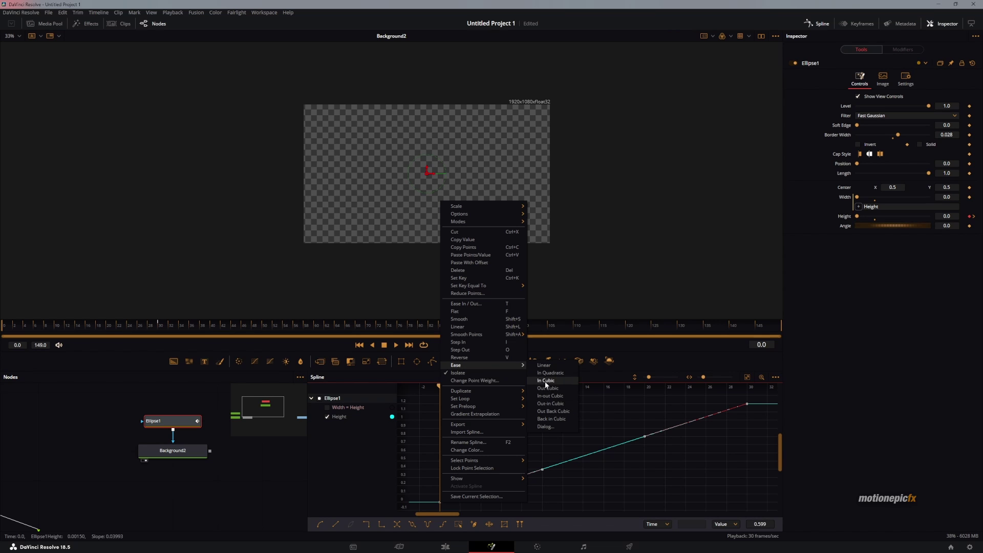
pyautogui.click(547, 419)
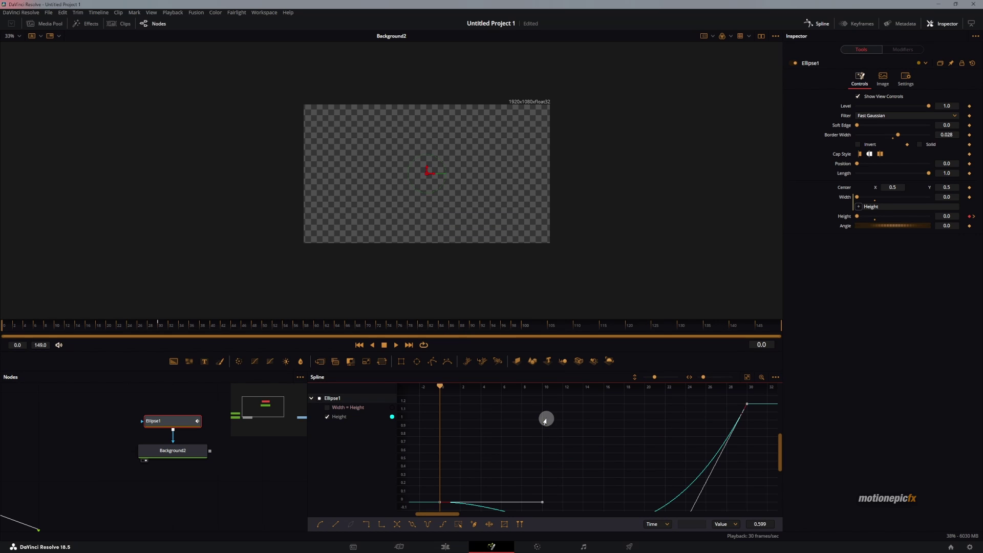
pyautogui.click(258, 475)
pyautogui.press('space')
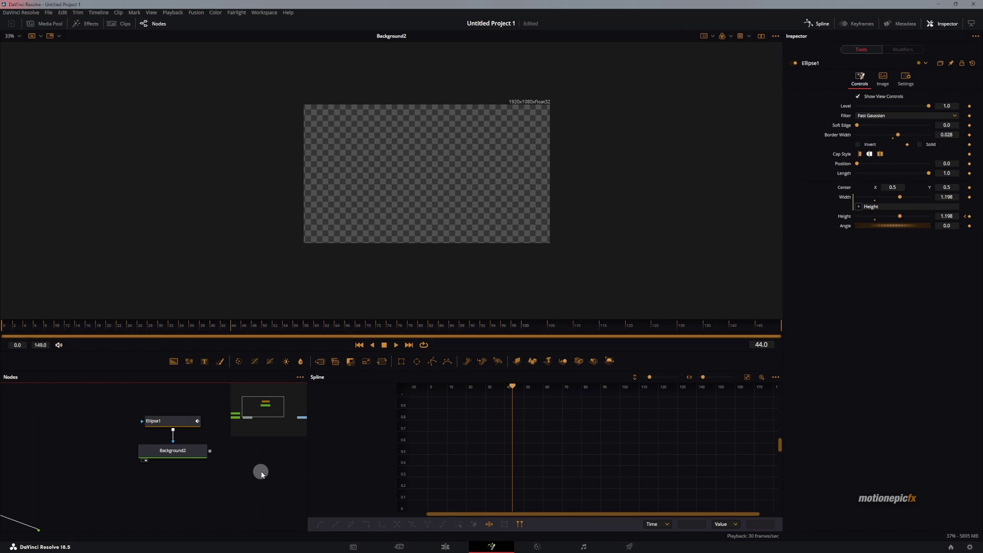
# - Give both Height keyframes an Out Cubic ease with ease-in influence 0.2564
pyautogui.click(190, 421)
pyautogui.moveTo(496, 416); pyautogui.dragTo(391, 497)
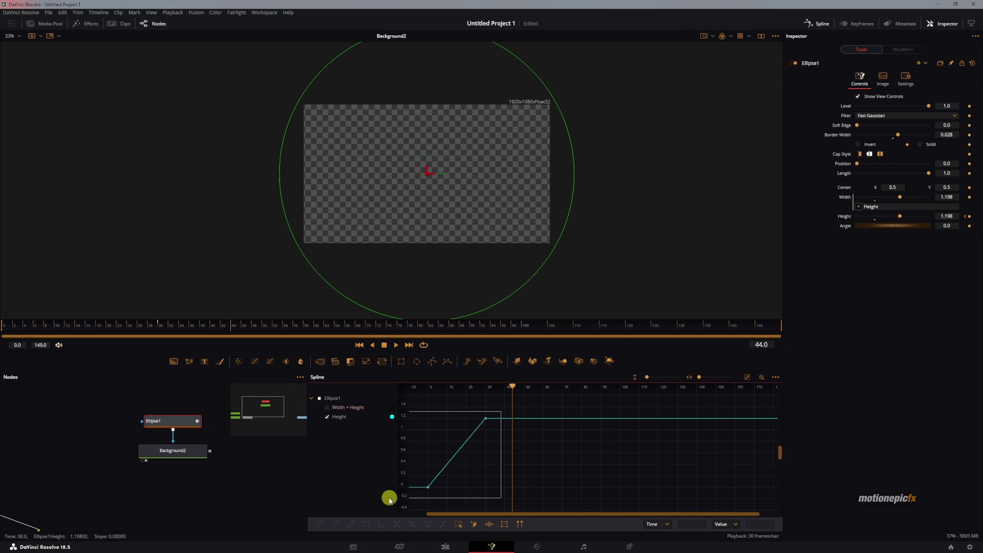
pyautogui.rightClick(428, 489)
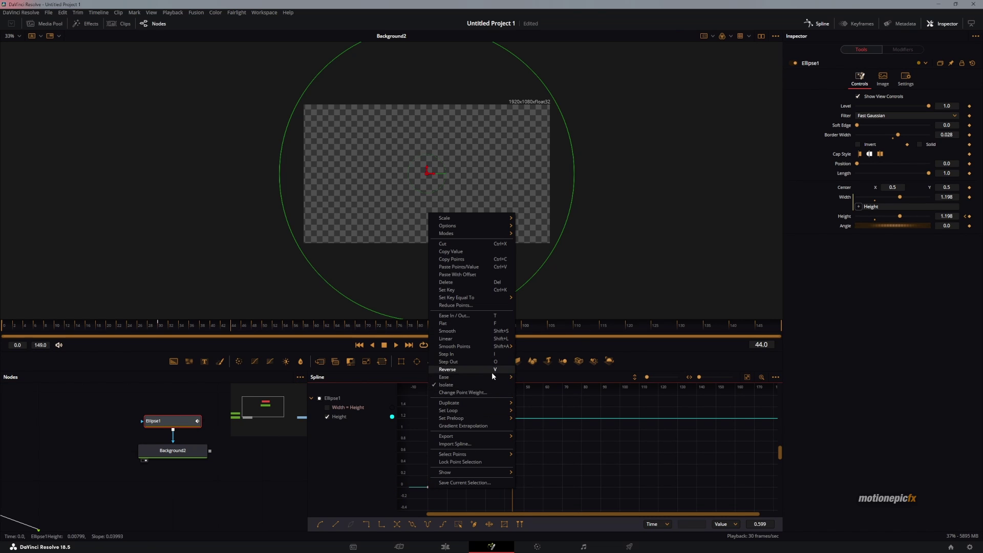
pyautogui.click(531, 441)
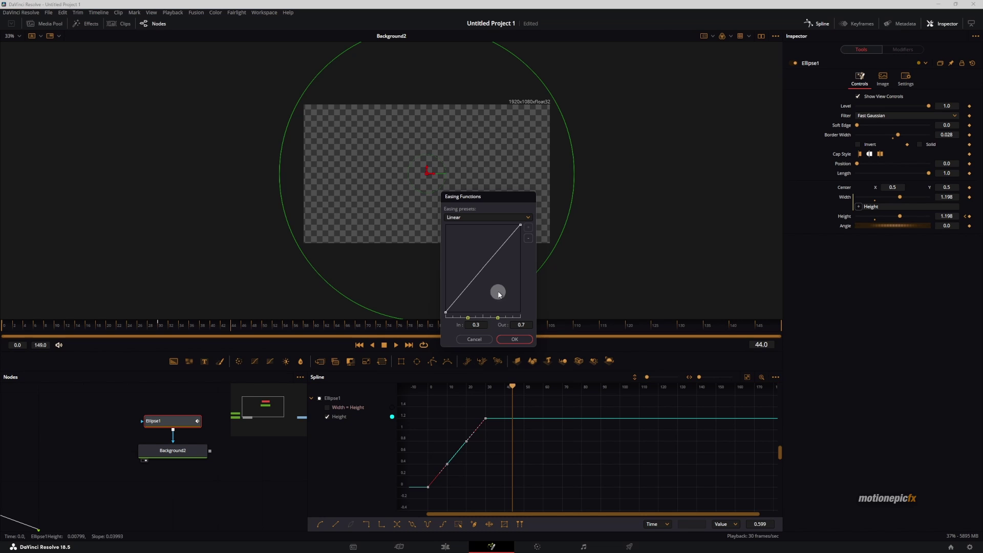
pyautogui.click(467, 217)
pyautogui.click(464, 238)
pyautogui.click(471, 219)
pyautogui.click(464, 245)
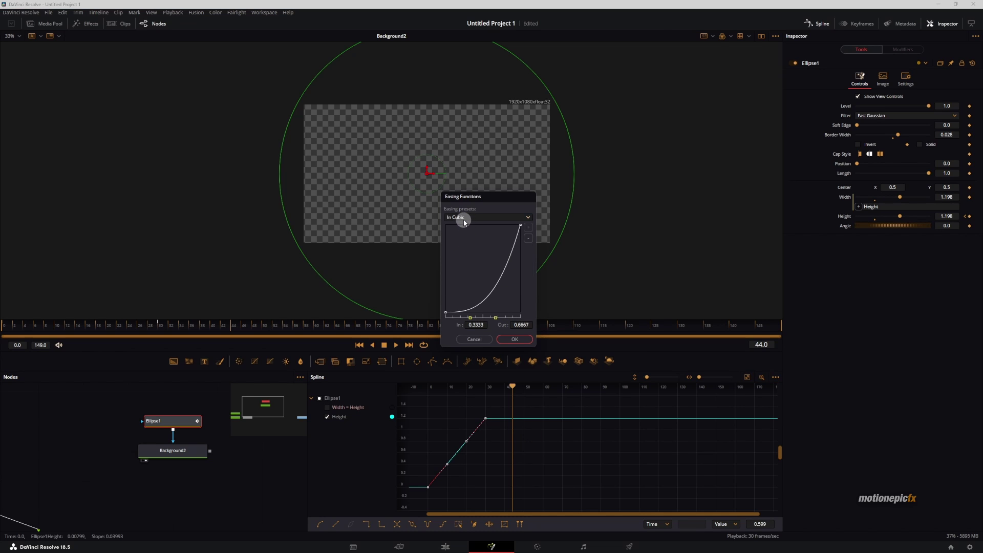
pyautogui.click(464, 219)
pyautogui.click(503, 251)
pyautogui.moveTo(469, 320); pyautogui.dragTo(502, 319)
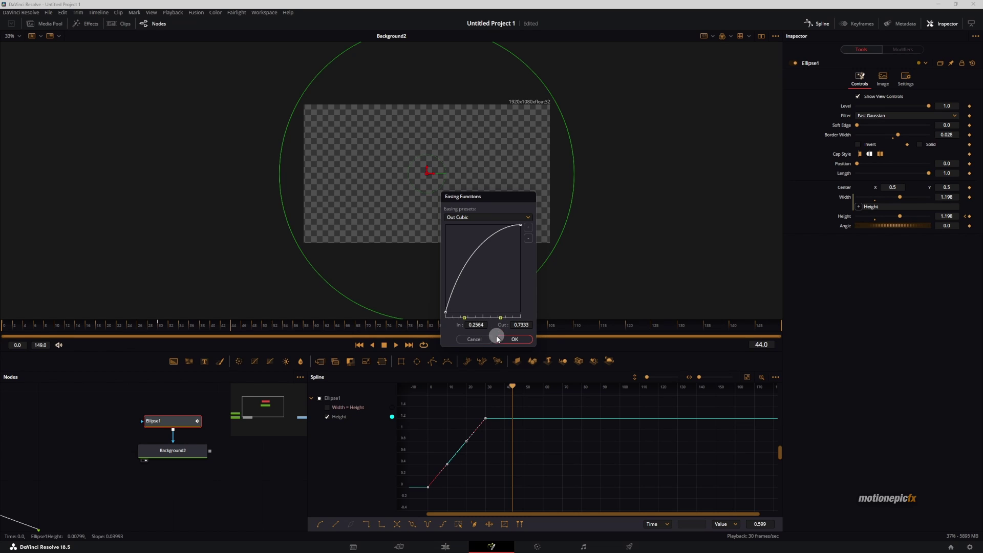
pyautogui.click(498, 340)
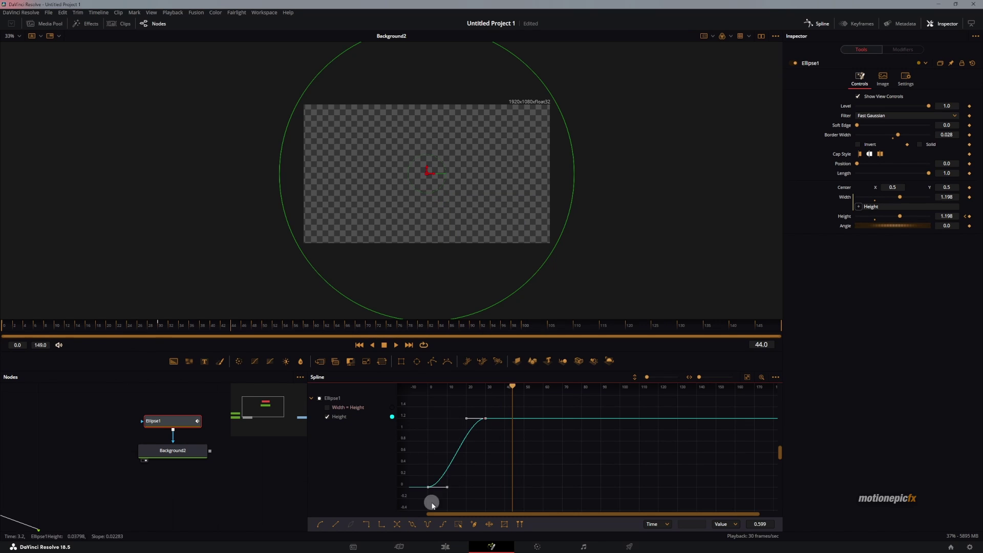
# - Loop the Height curve and play it back from the first frame
pyautogui.click(414, 525)
pyautogui.click(359, 344)
pyautogui.click(232, 498)
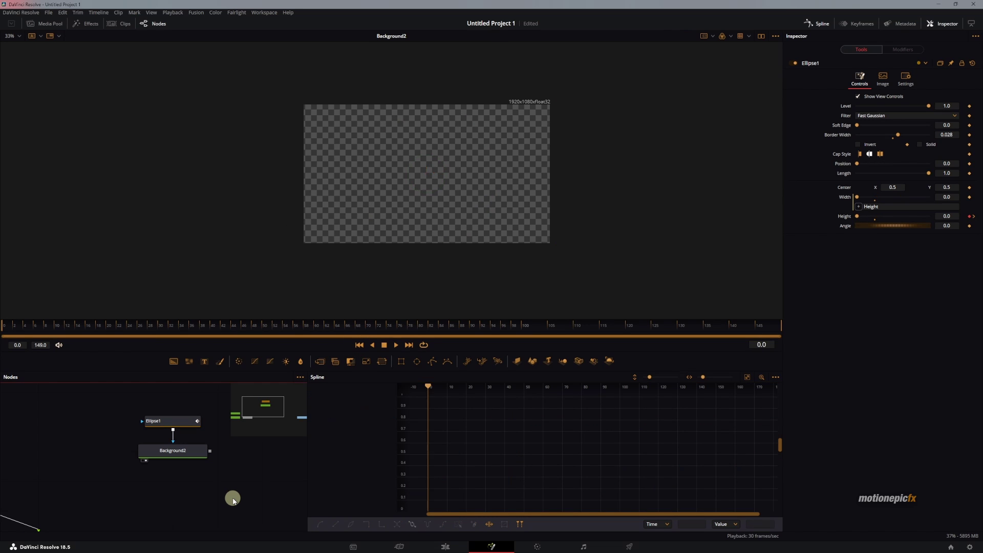
pyautogui.press('space')
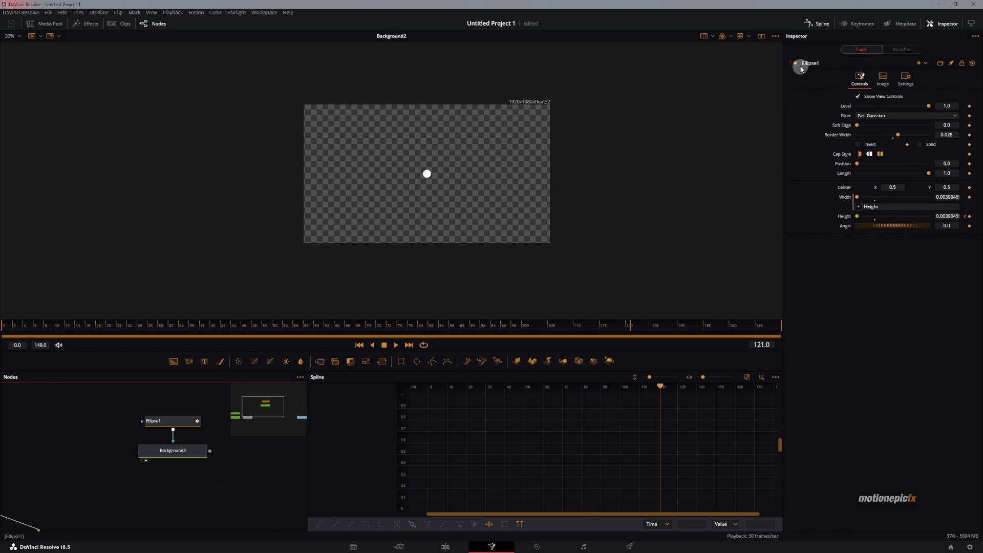
# - Widen the node view and preview Background2 from the first frame
pyautogui.click(822, 24)
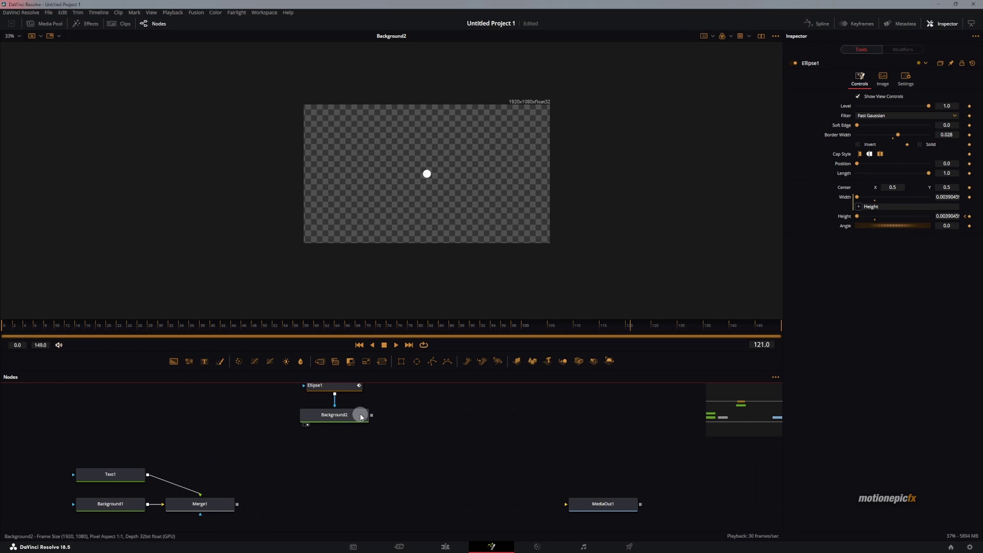
pyautogui.moveTo(358, 414); pyautogui.dragTo(444, 193)
pyautogui.click(361, 346)
pyautogui.moveTo(292, 490); pyautogui.dragTo(271, 476)
# - Add an Image Plane 3D node after Merge1, which shows the stacked THISISATEXT rows
pyautogui.click(190, 489)
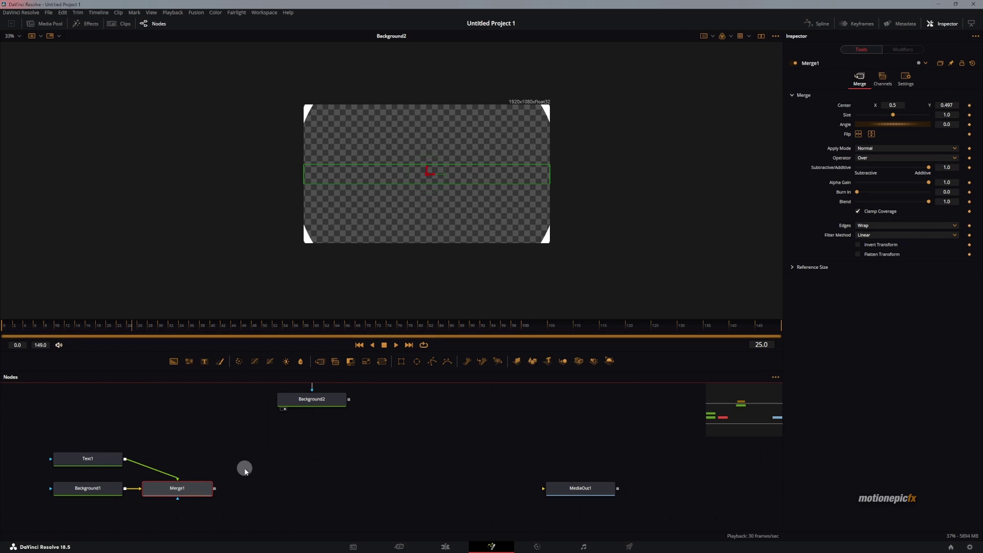
pyautogui.hotkey('shift', 'space')
pyautogui.write('Displace 3D')
pyautogui.click(268, 267)
pyautogui.moveTo(187, 488); pyautogui.dragTo(361, 217)
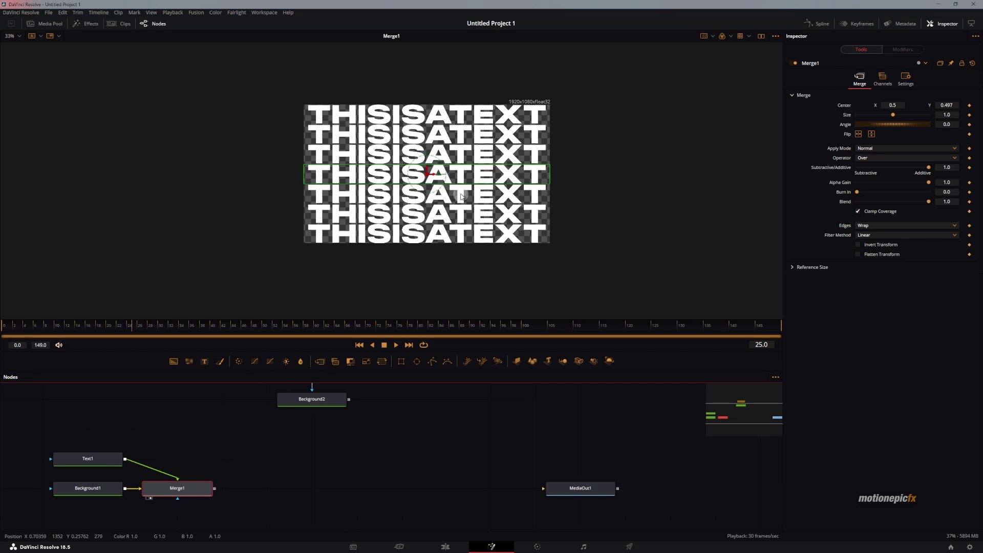
pyautogui.hotkey('shift', 'space')
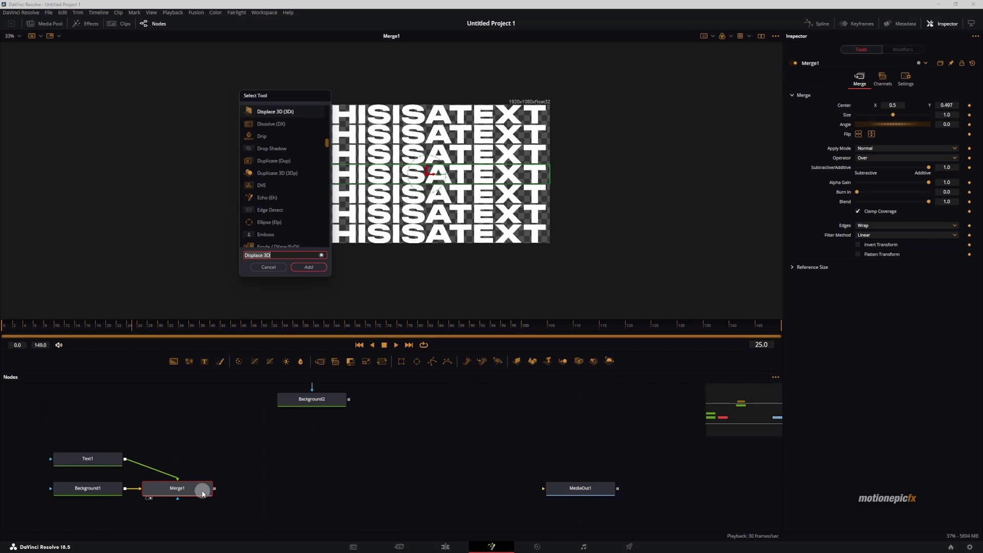
pyautogui.write('image')
pyautogui.press('Return')
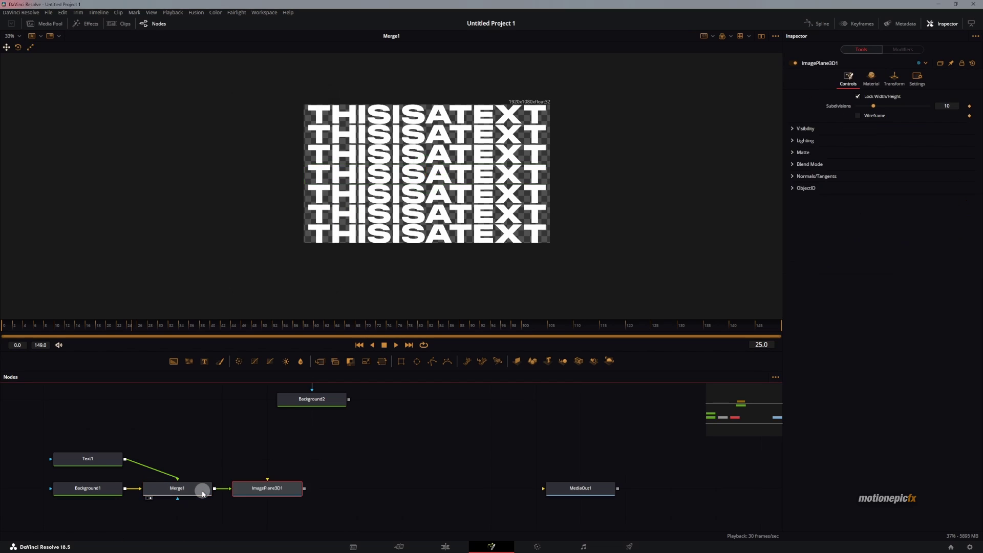
# - View ImagePlane3D1 and add a Displace 3D node after it
pyautogui.moveTo(272, 487); pyautogui.dragTo(428, 206)
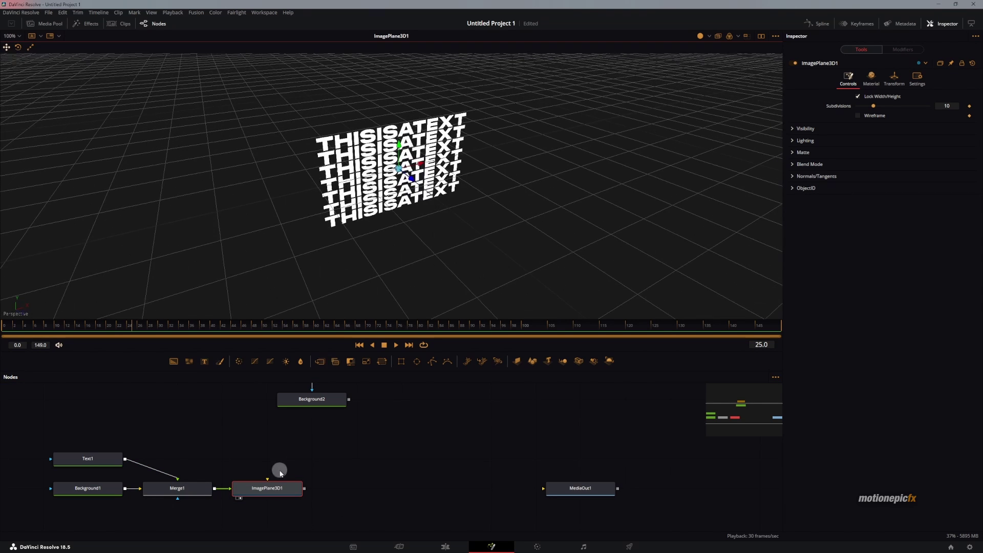
pyautogui.hotkey('shift', 'space')
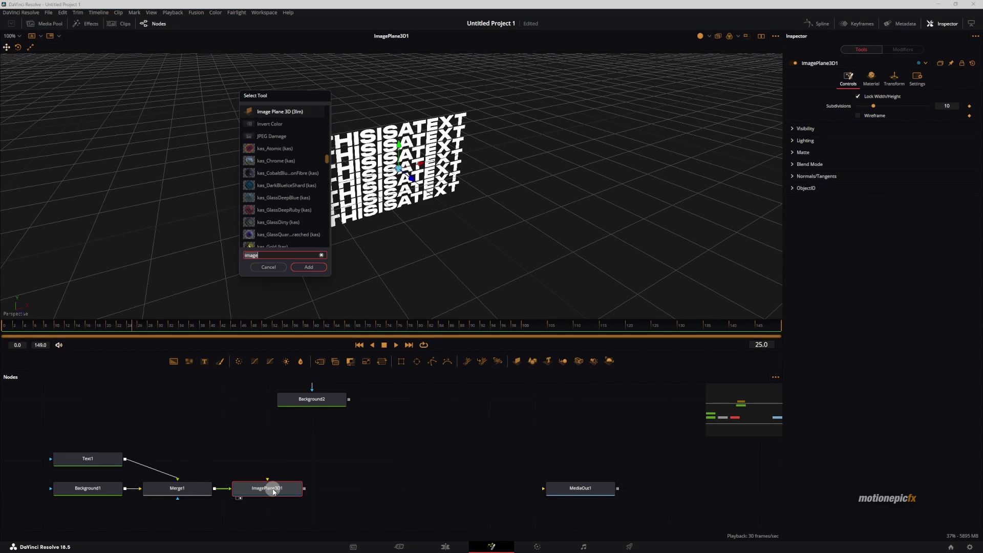
pyautogui.write('dis')
pyautogui.press('Return')
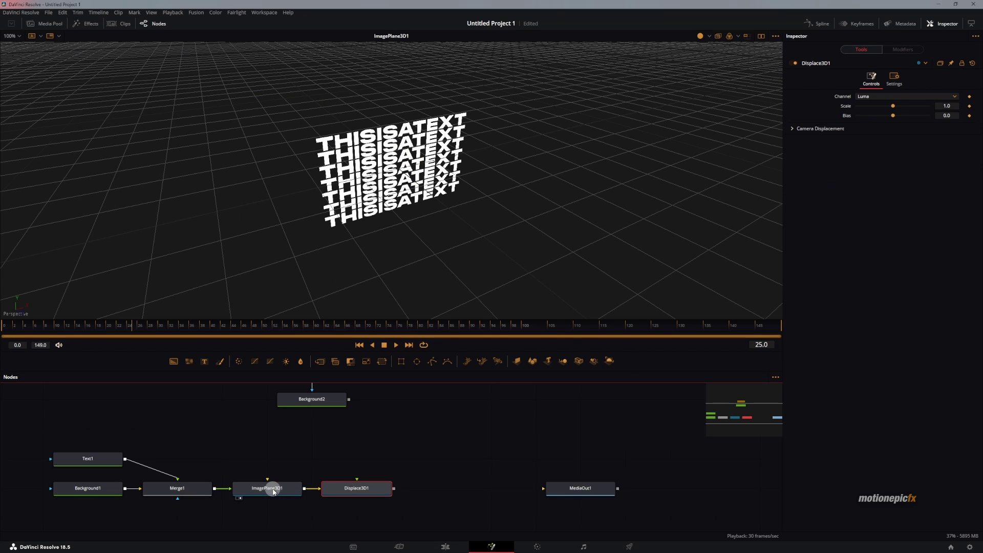
# - Feed Background2's ring into Displace3D1 as its displacement source and view the result from frame one
pyautogui.moveTo(301, 427); pyautogui.dragTo(284, 446)
pyautogui.moveTo(322, 419); pyautogui.dragTo(395, 244)
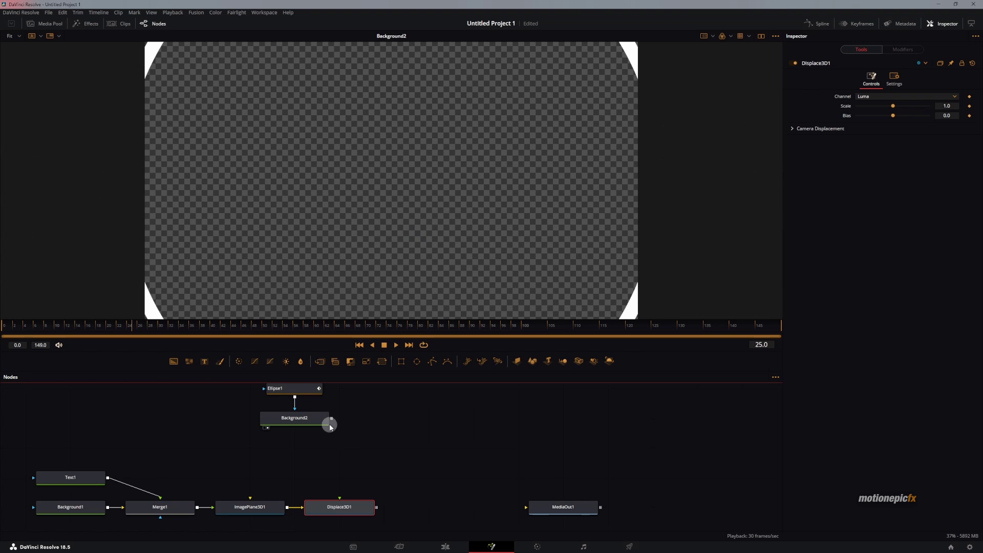
pyautogui.moveTo(330, 419); pyautogui.dragTo(347, 510)
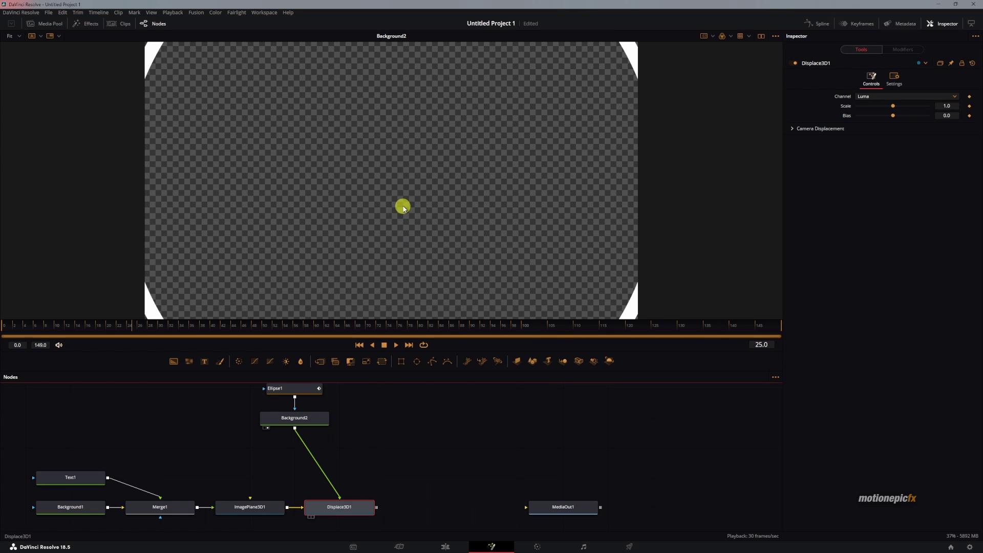
pyautogui.press('1')
pyautogui.click(360, 345)
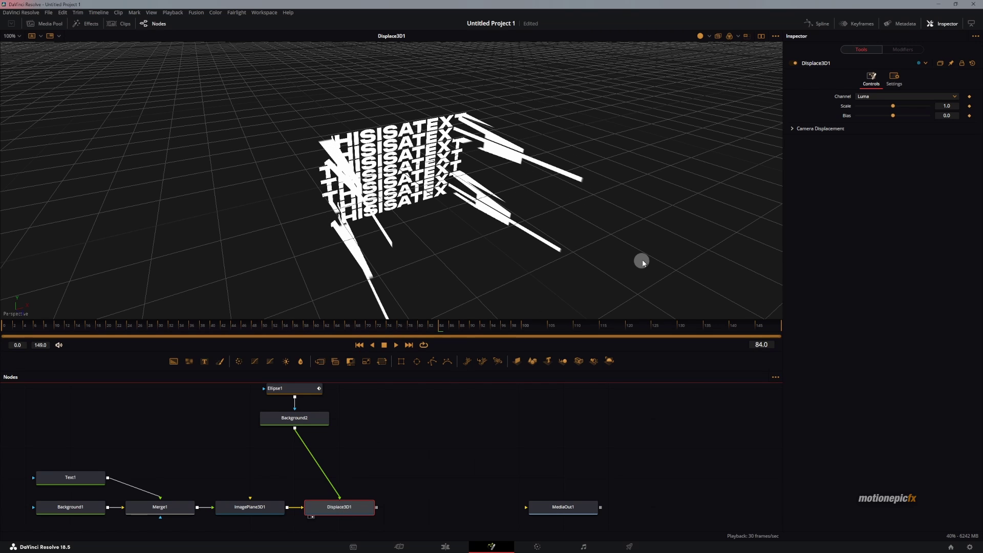
# - Lower Displace3D1's Scale to 0.053 and play the displaced text
pyautogui.moveTo(893, 105); pyautogui.dragTo(858, 106)
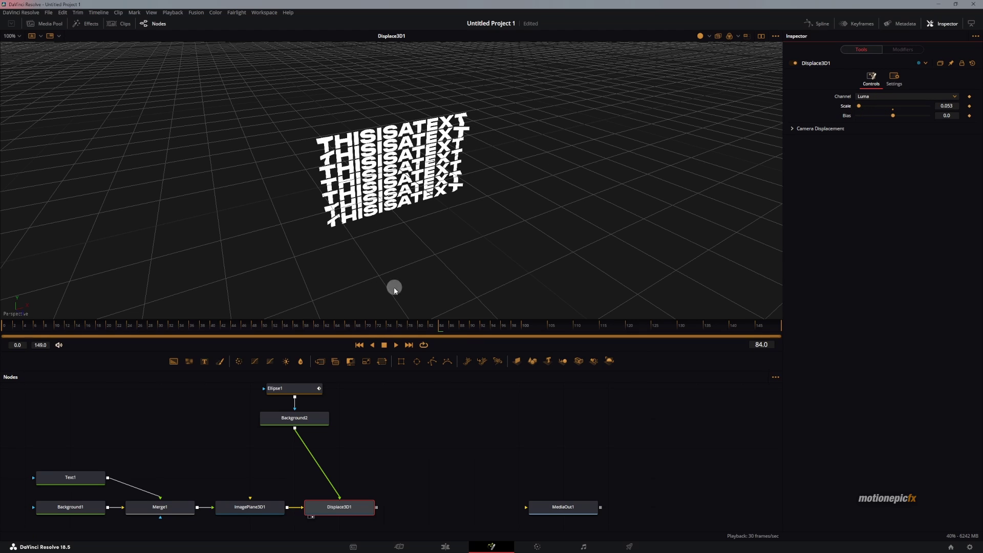
pyautogui.click(360, 345)
pyautogui.press('space')
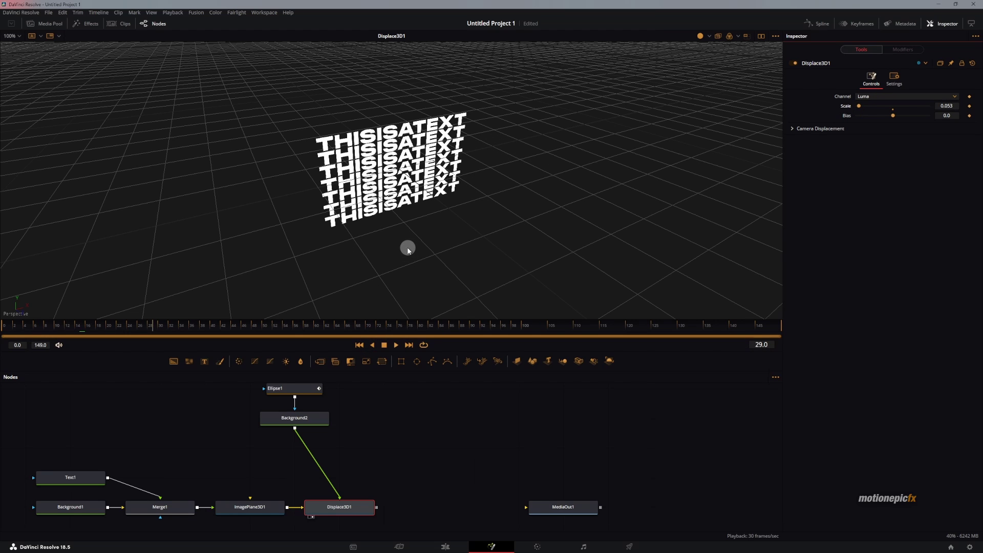
pyautogui.press('space')
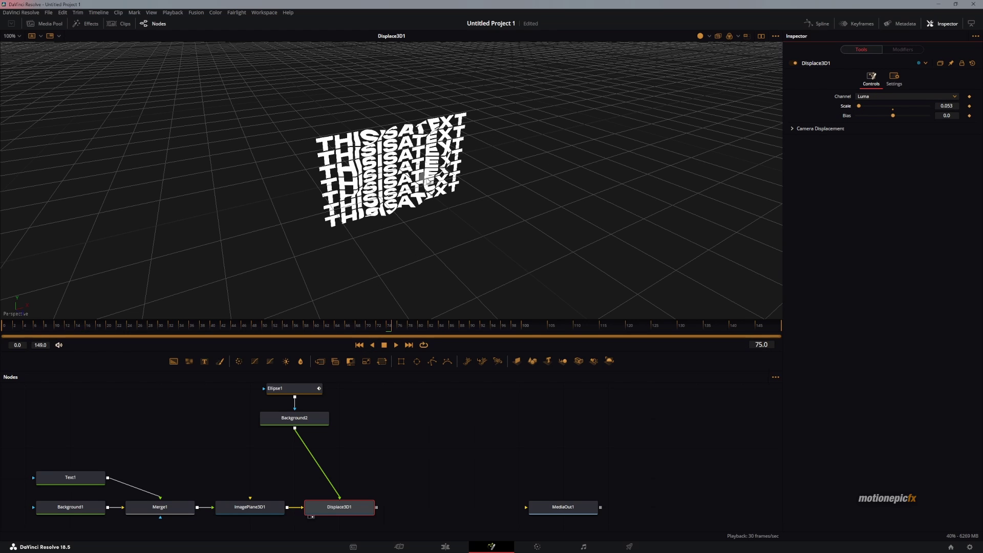
# - Raise ImagePlane3D1's Subdivisions from 10 to 40 and replay the ripple
pyautogui.click(272, 504)
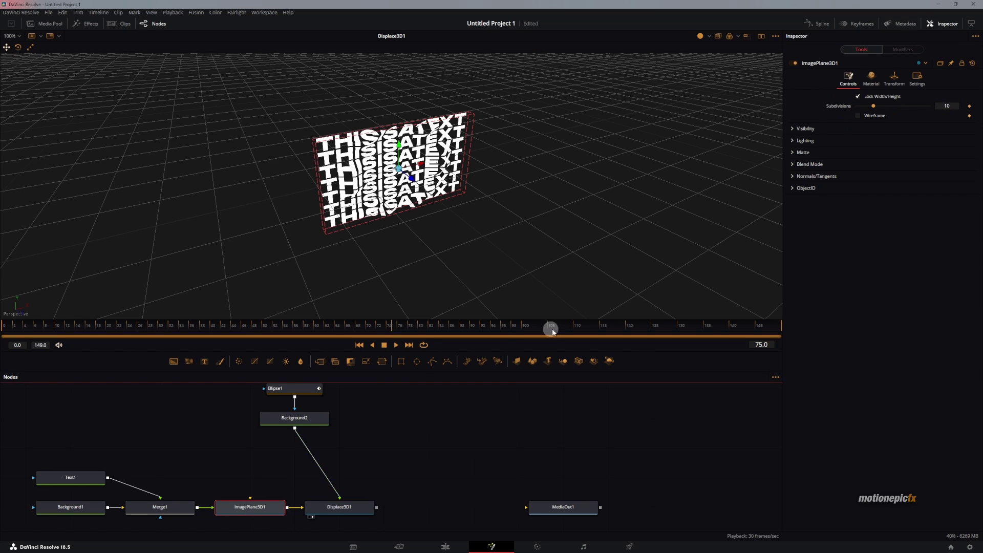
pyautogui.moveTo(873, 106); pyautogui.dragTo(967, 105)
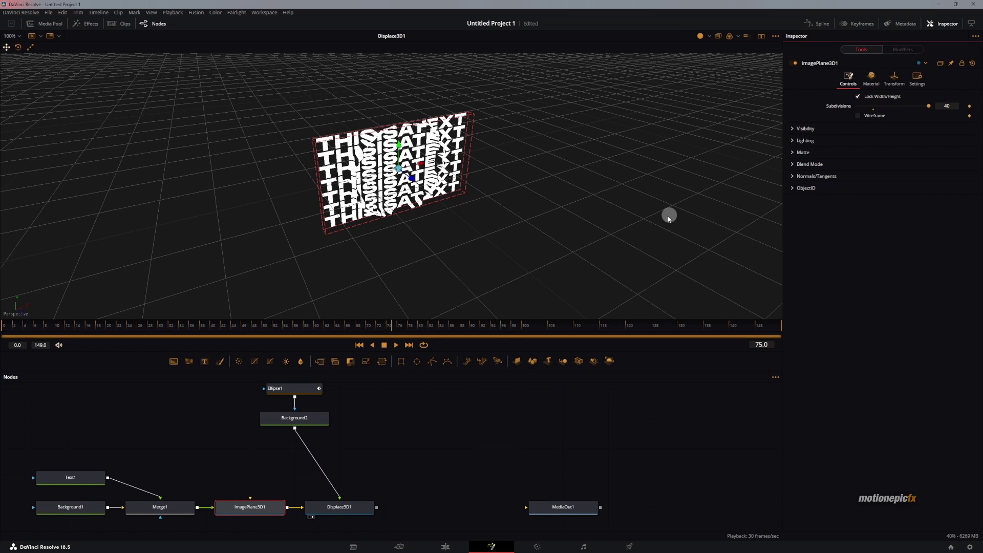
pyautogui.click(360, 346)
pyautogui.press('space')
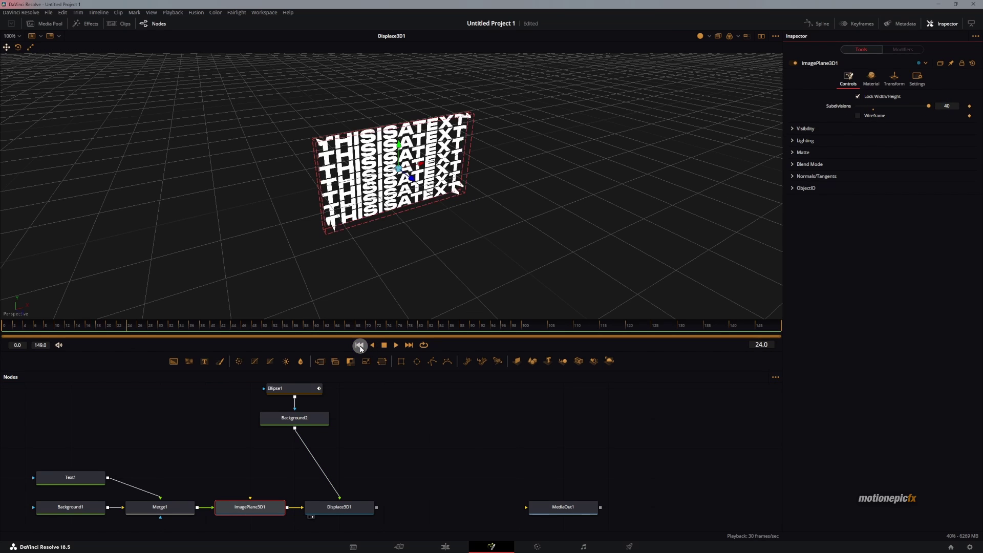
# - Soften Ellipse1's edge to 0.0417
pyautogui.click(296, 390)
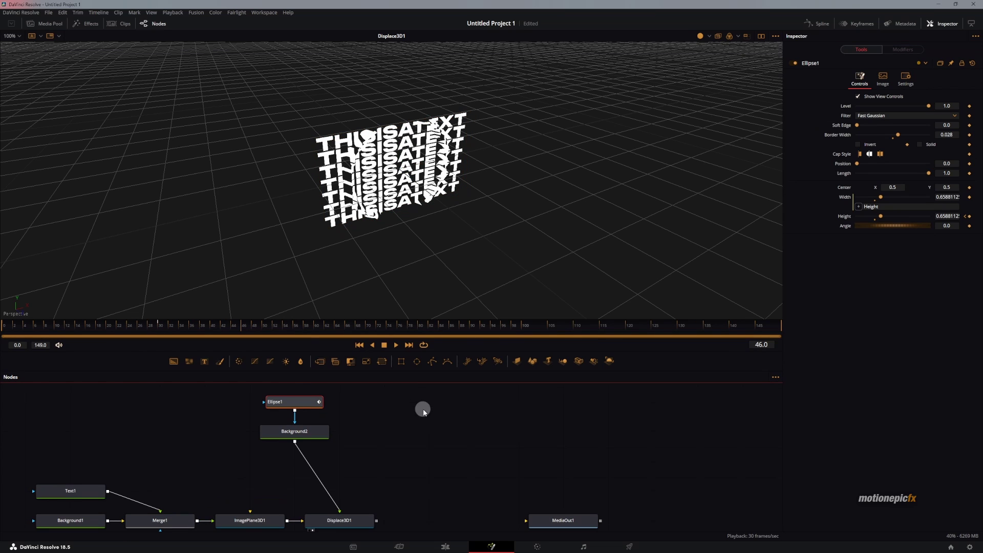
pyautogui.click(858, 126)
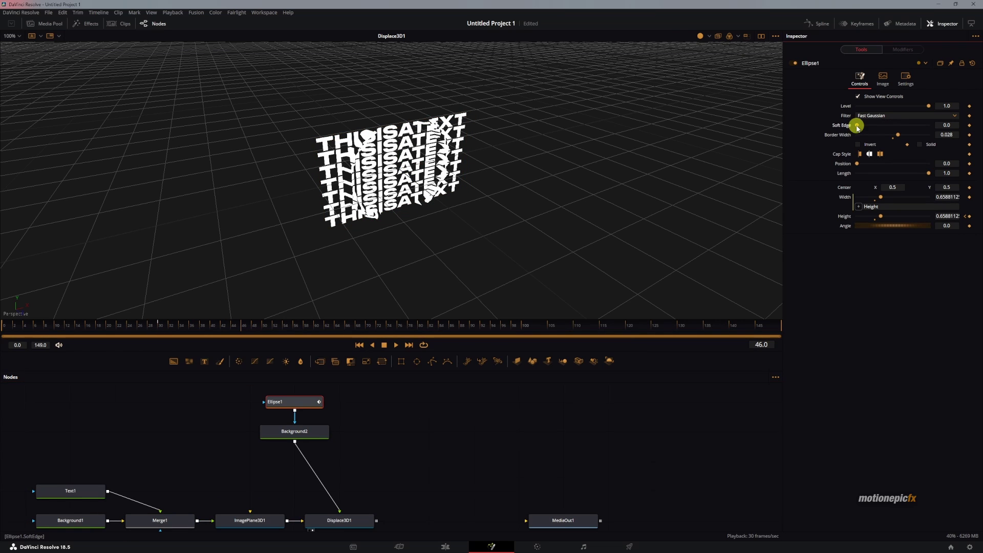
pyautogui.moveTo(863, 128); pyautogui.dragTo(869, 128)
pyautogui.scroll(-2, 373, 402)
pyautogui.hscroll(2, 373, 401)
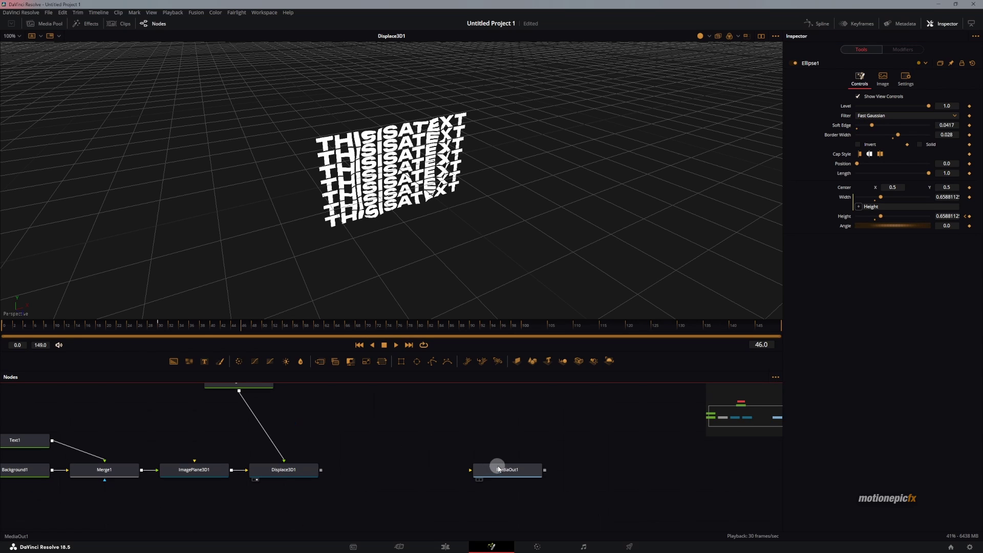
pyautogui.moveTo(501, 467); pyautogui.dragTo(571, 473)
pyautogui.click(295, 475)
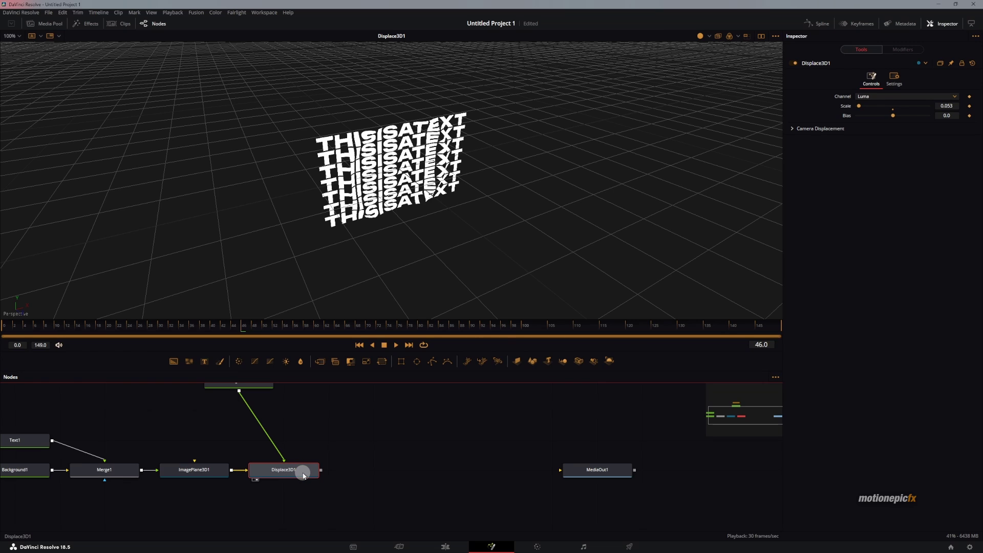
pyautogui.hotkey('shift', 'space')
pyautogui.write('render')
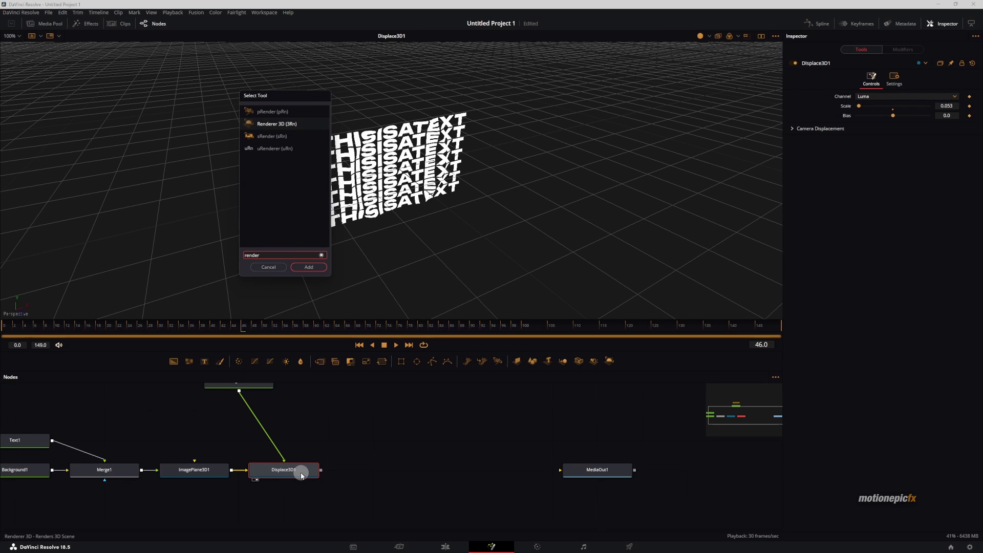
pyautogui.press('Return')
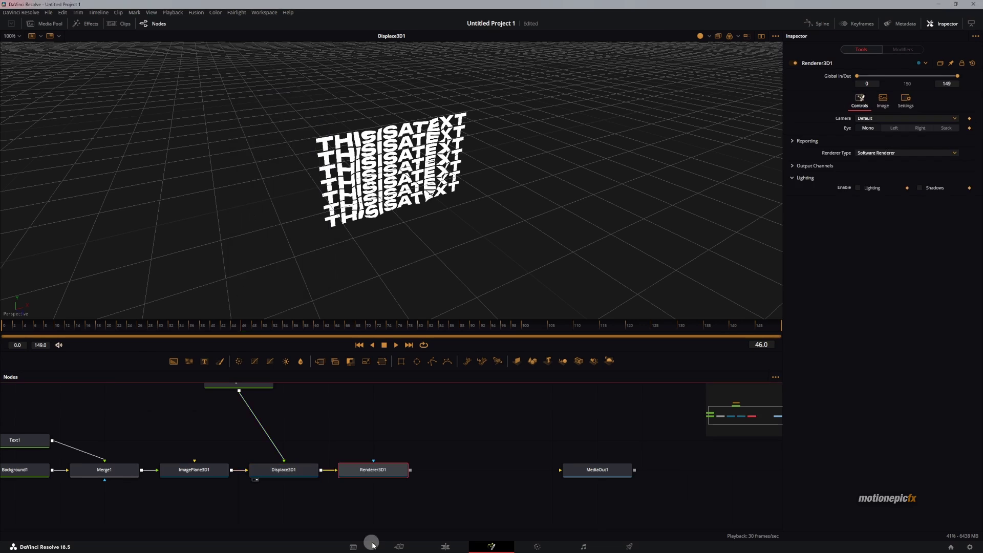
pyautogui.moveTo(382, 468); pyautogui.dragTo(419, 200)
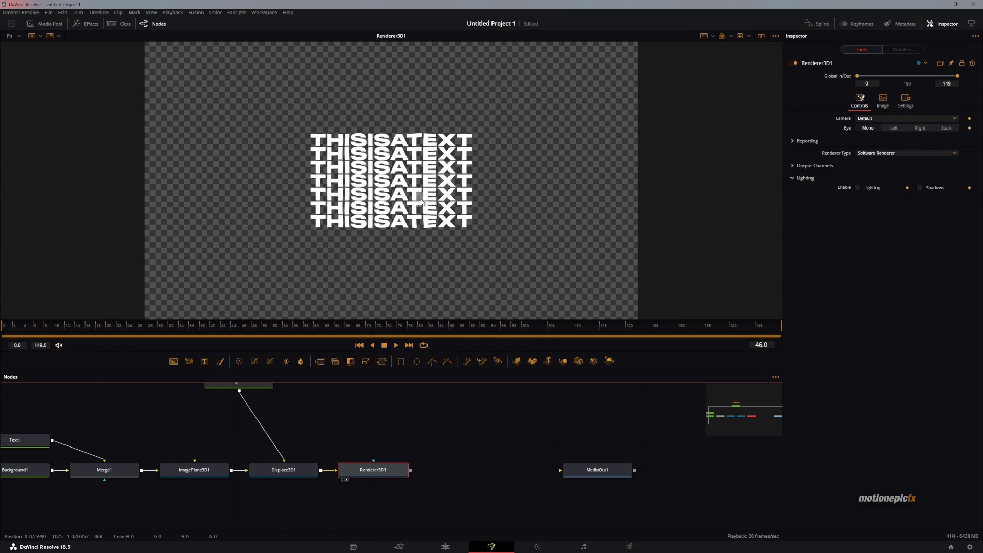
pyautogui.click(359, 344)
pyautogui.scroll(2, 420, 175)
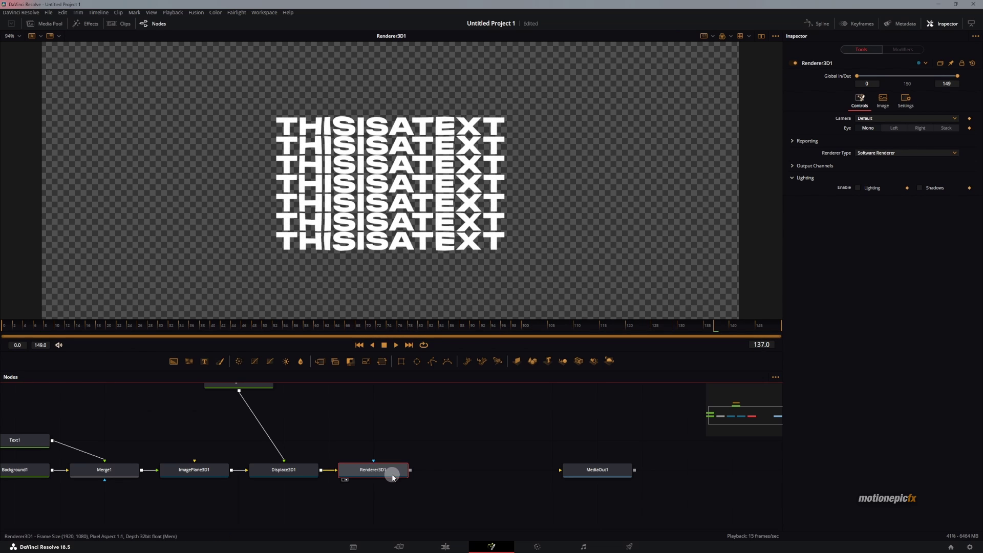
# - Replace the old renderer with a Camera3D merged with Displace3D1 into Merge3D1, viewing the merge
pyautogui.press('Delete')
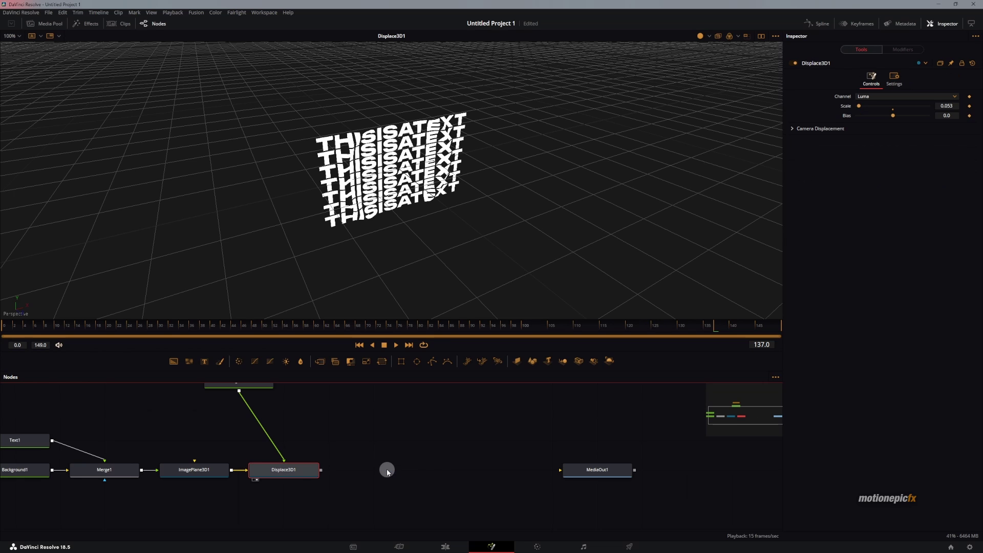
pyautogui.scroll(3, 270, 492)
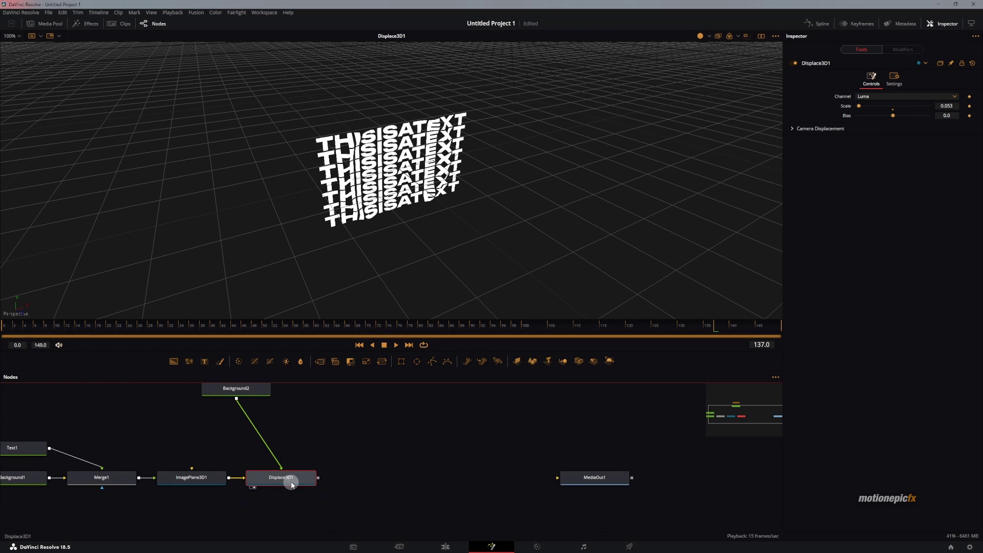
pyautogui.hotkey('shift', 'space')
pyautogui.write('mer')
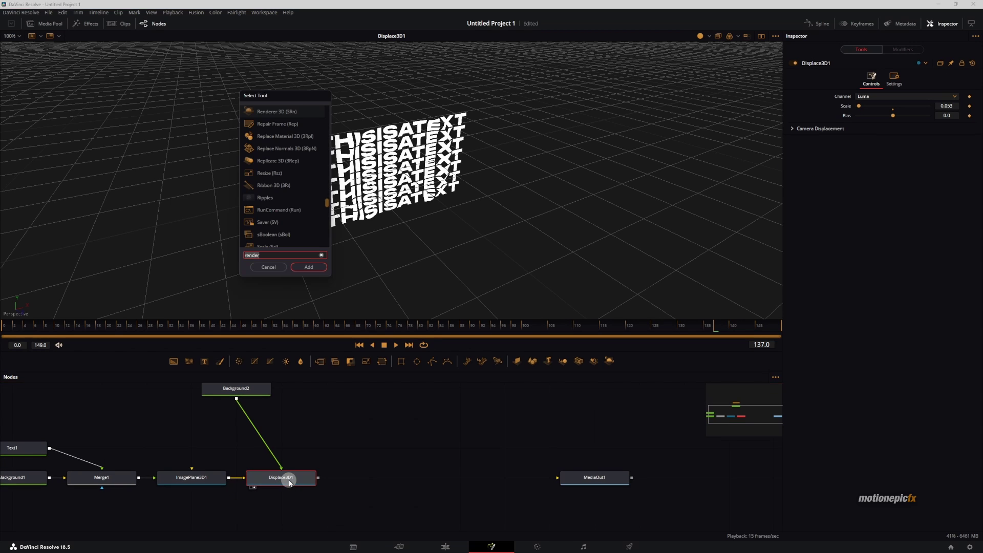
pyautogui.press('BackSpace')
pyautogui.press('BackSpace')
pyautogui.press('BackSpace')
pyautogui.write('camer')
pyautogui.press('Return')
pyautogui.moveTo(338, 512); pyautogui.dragTo(425, 162)
pyautogui.moveTo(389, 477); pyautogui.dragTo(375, 252)
# - Add a Renderer 3D after Merge3D1 and show its output in the viewer
pyautogui.click(385, 481)
pyautogui.hotkey('shift', 'space')
pyautogui.write('re')
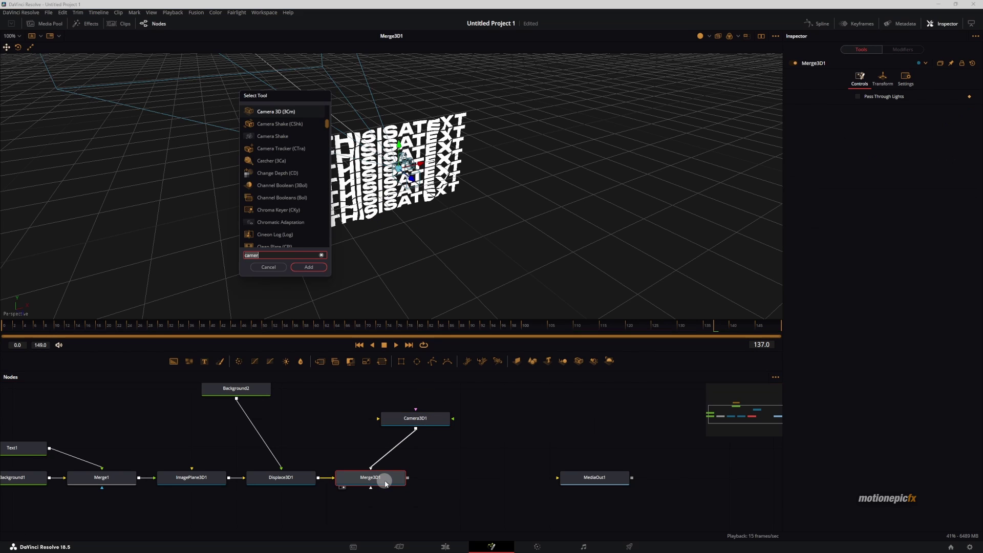
pyautogui.write('nder')
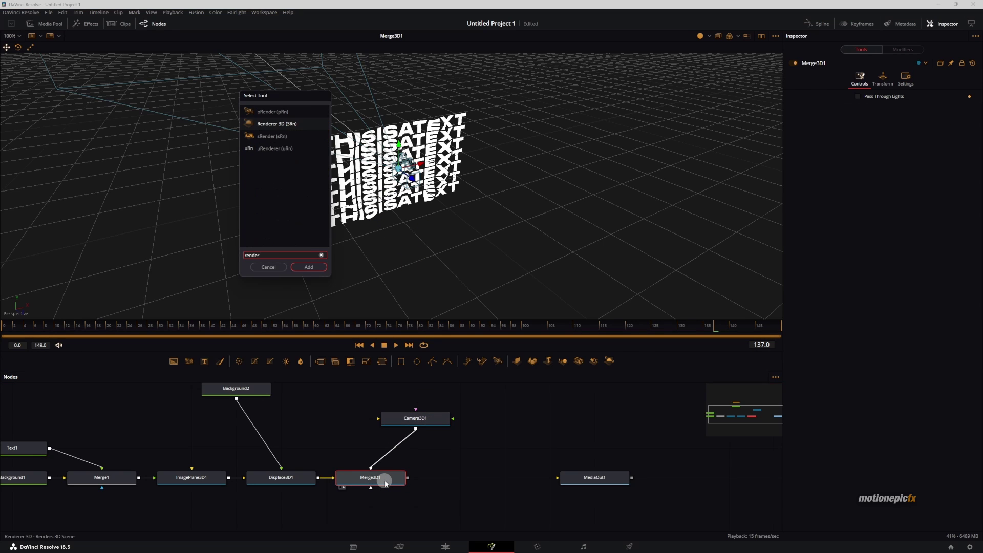
pyautogui.press('Return')
pyautogui.moveTo(451, 478); pyautogui.dragTo(457, 134)
pyautogui.click(462, 479)
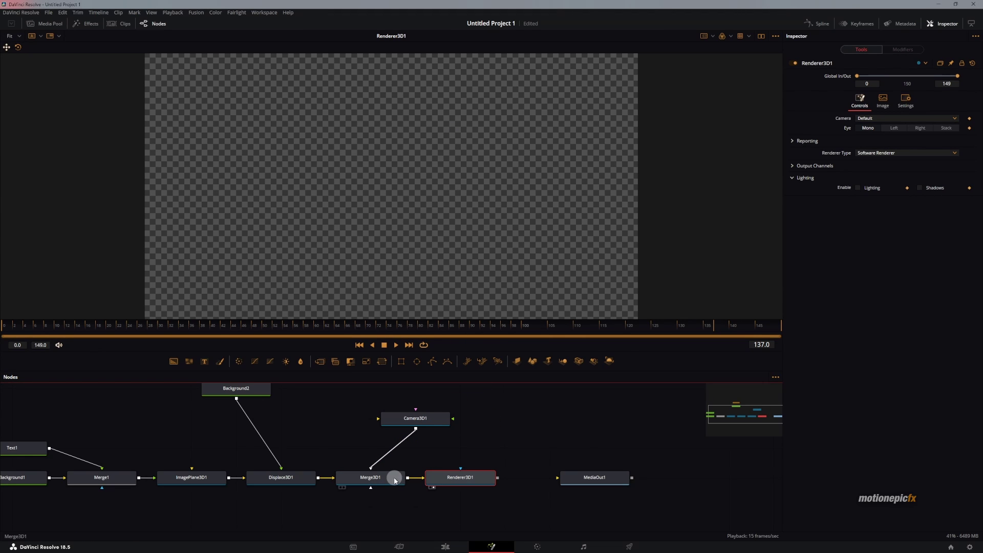
pyautogui.click(416, 418)
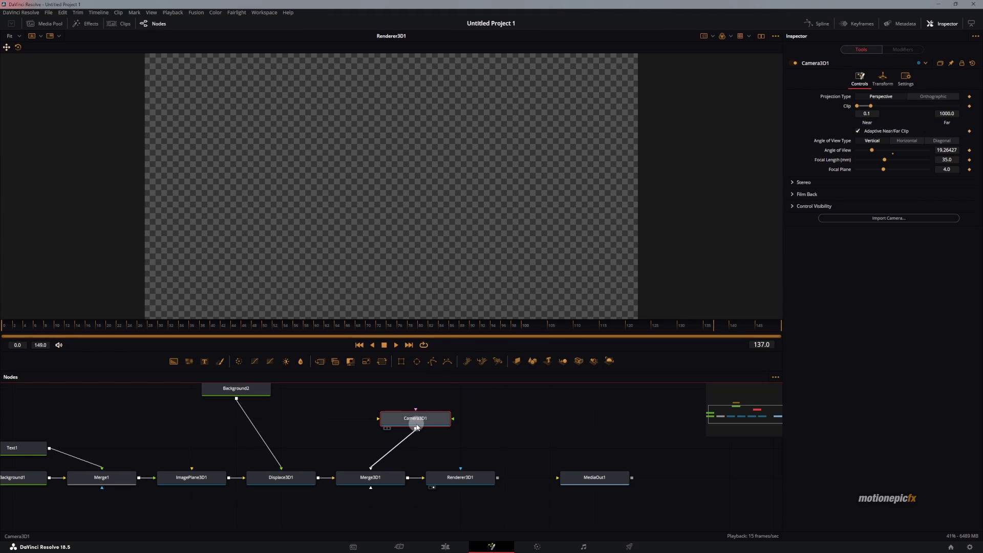
# - Move Camera3D1 to Z 1.41 and tilt ImagePlane3D1 to -65.5 on X
pyautogui.click(883, 79)
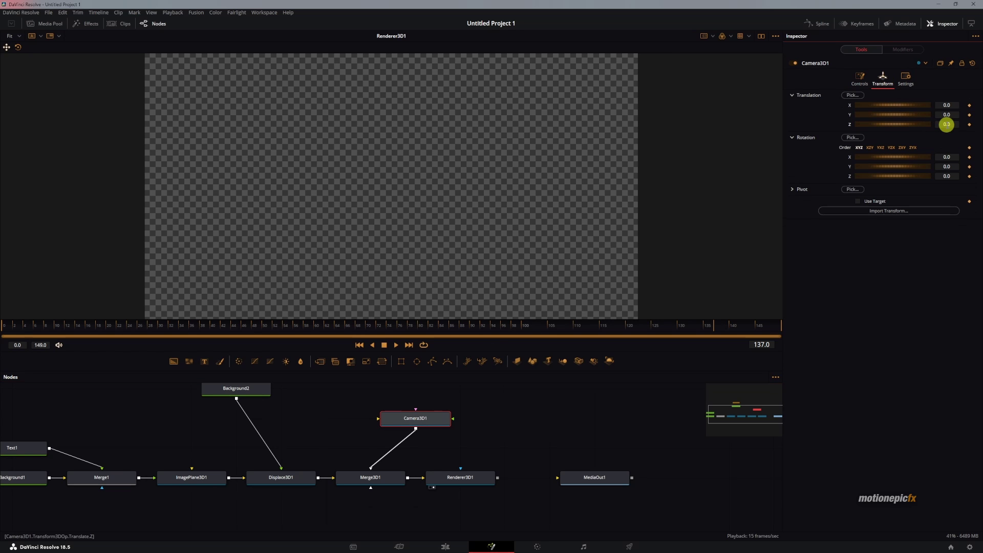
pyautogui.moveTo(892, 128); pyautogui.dragTo(895, 128)
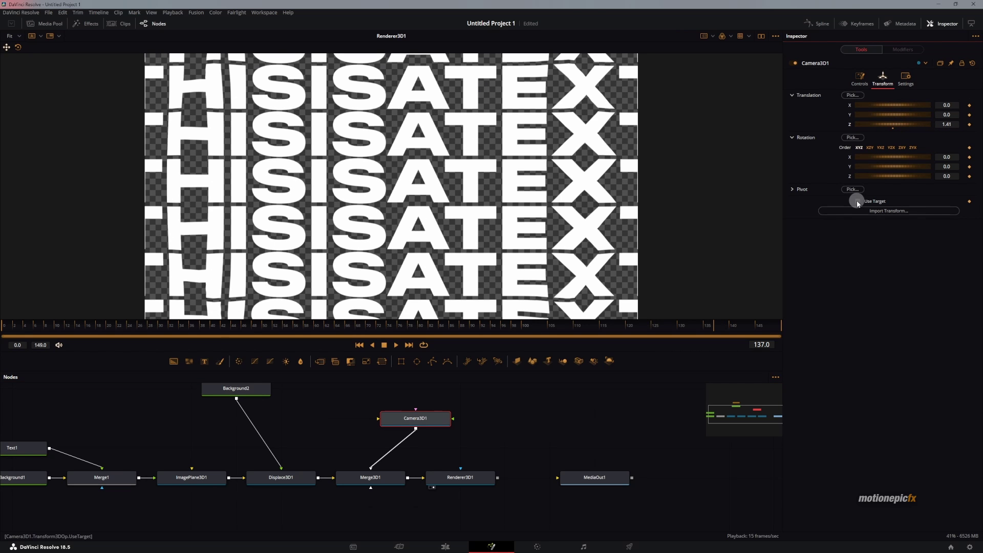
pyautogui.click(214, 477)
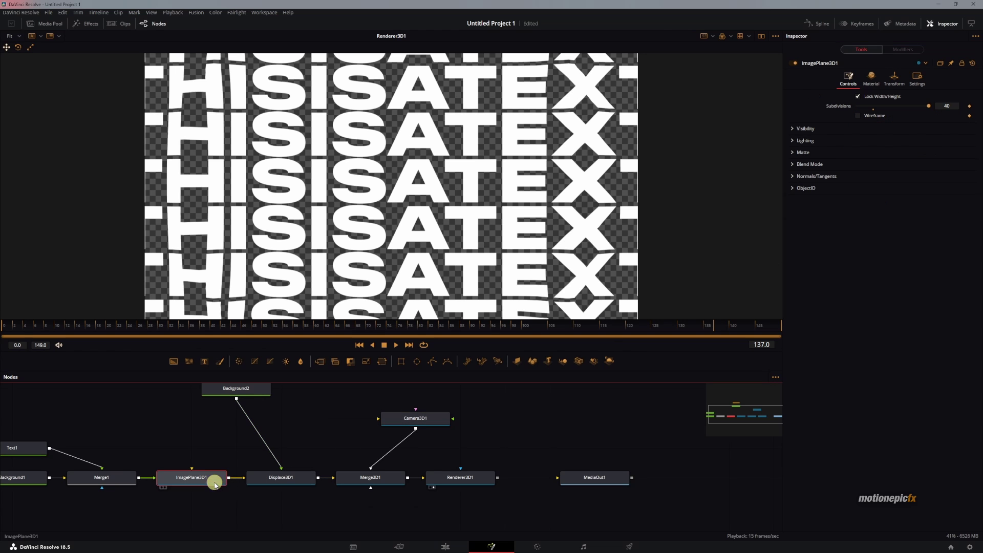
pyautogui.click(894, 78)
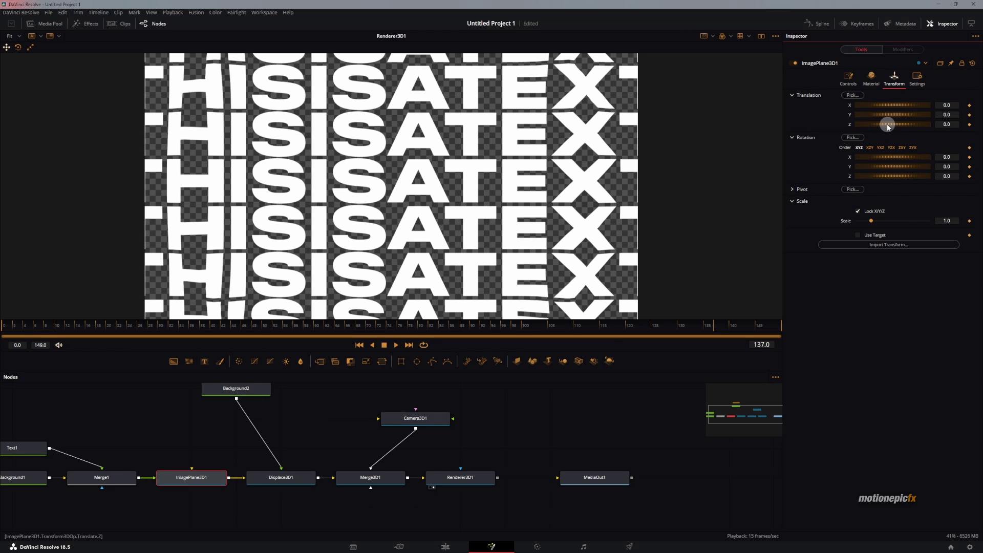
pyautogui.moveTo(886, 181); pyautogui.dragTo(891, 181)
pyautogui.hotkey('ctrl', 'z')
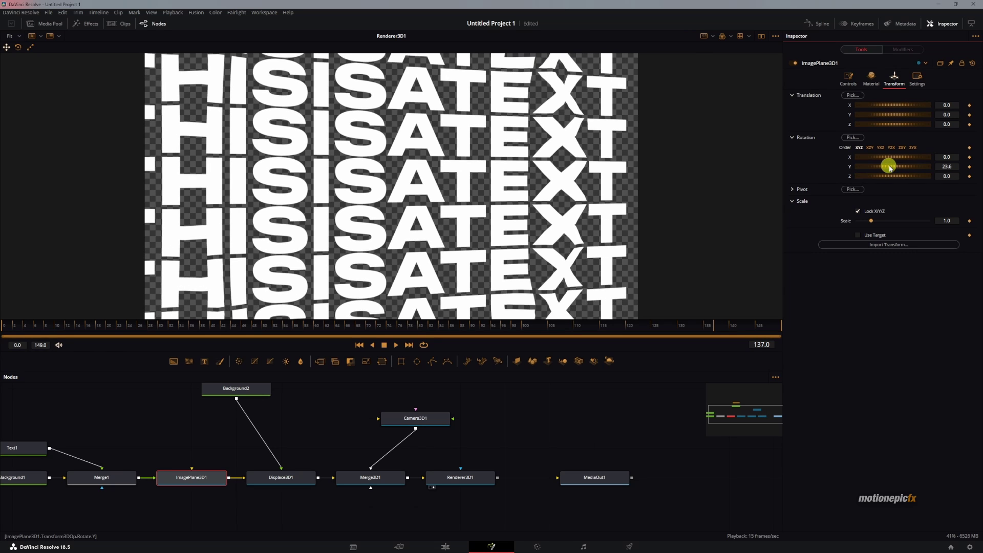
pyautogui.moveTo(889, 160); pyautogui.dragTo(871, 146)
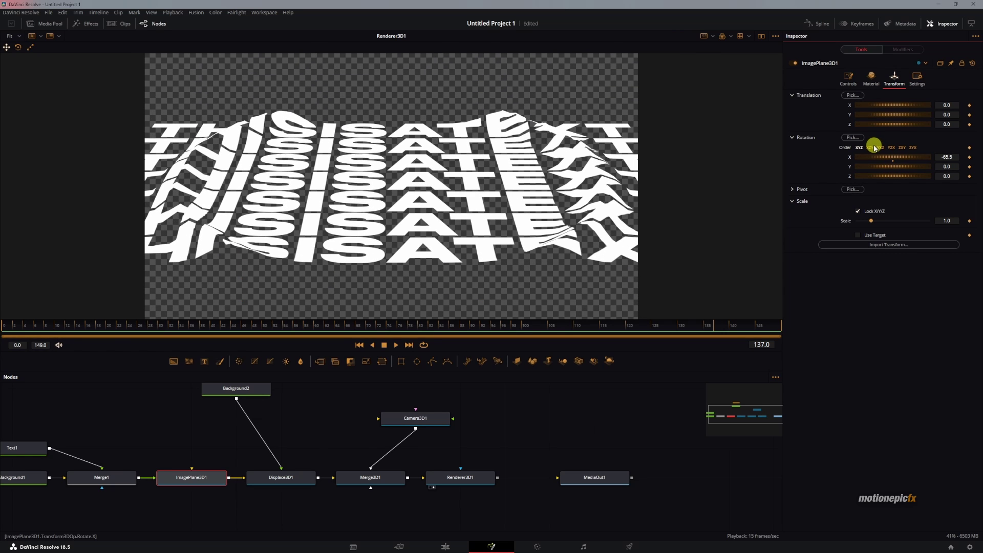
# - Turn off the viewer's Checker Underlay so the render shows on black
pyautogui.click(776, 36)
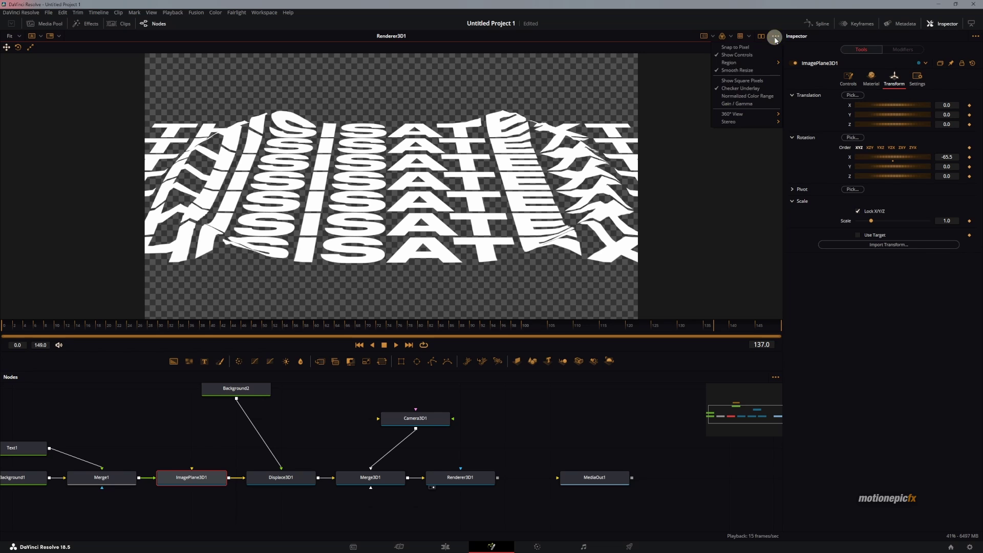
pyautogui.click(734, 89)
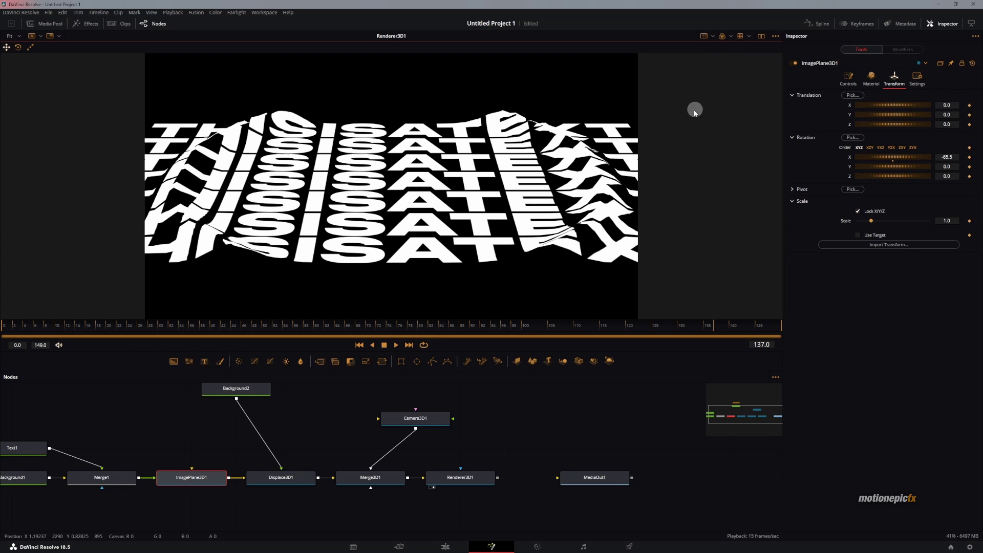
pyautogui.click(359, 345)
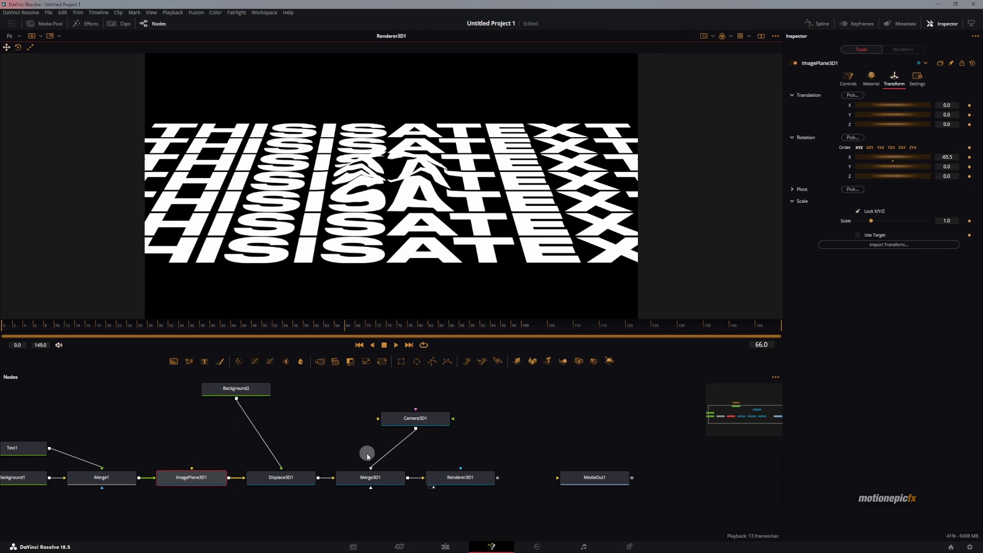
# - Raise Displace3D1's Scale to 0.139
pyautogui.click(305, 480)
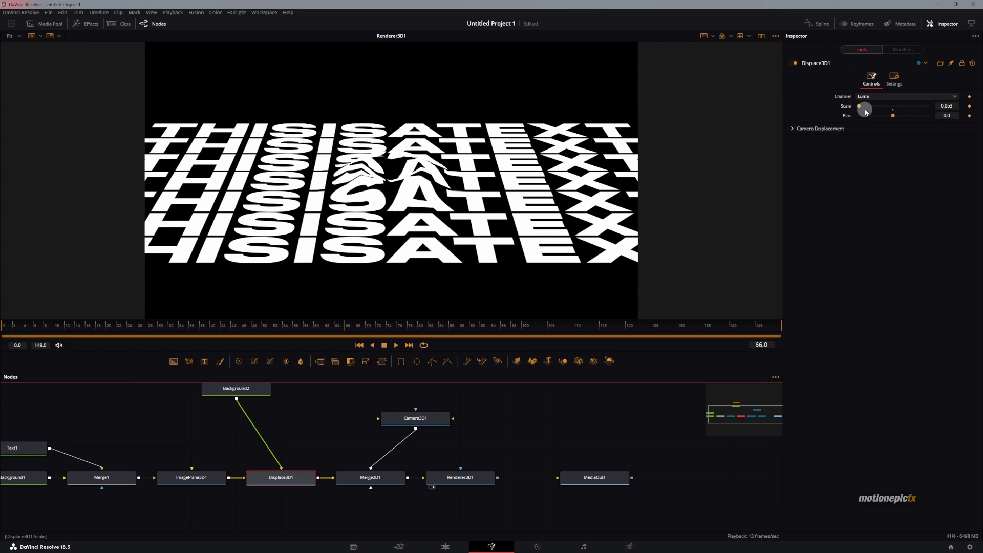
pyautogui.moveTo(860, 107)
pyautogui.mouseDown()
pyautogui.moveTo(898, 115)
pyautogui.moveTo(932, 103)
pyautogui.moveTo(864, 117)
pyautogui.mouseUp()
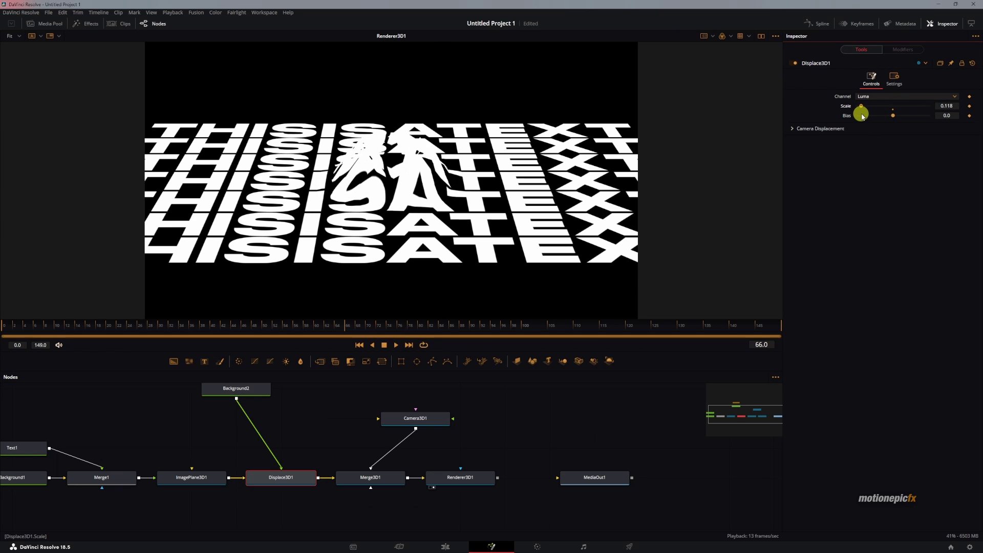
pyautogui.moveTo(865, 116); pyautogui.dragTo(863, 116)
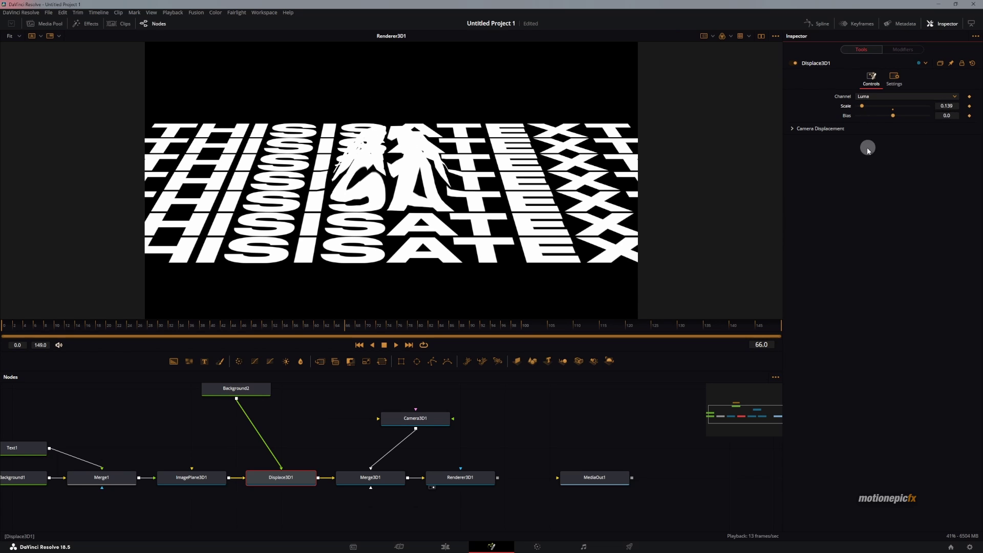
# - Enable lighting and shadows in Renderer3D1
pyautogui.click(369, 342)
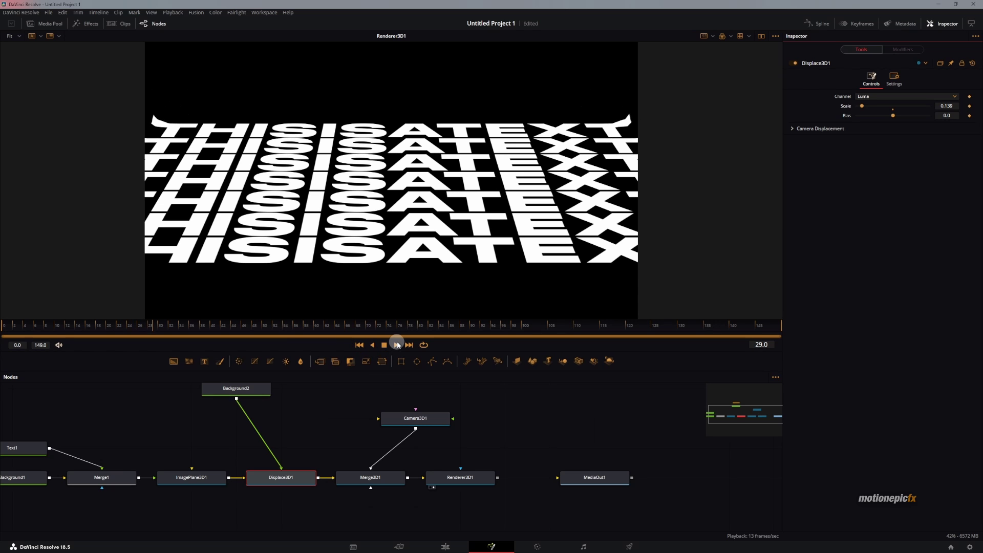
pyautogui.click(397, 344)
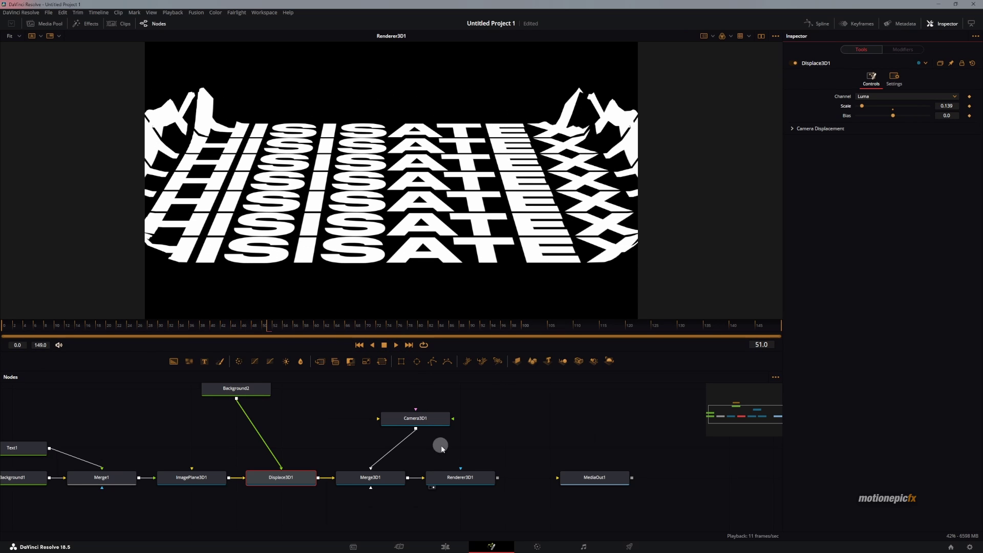
pyautogui.click(458, 461)
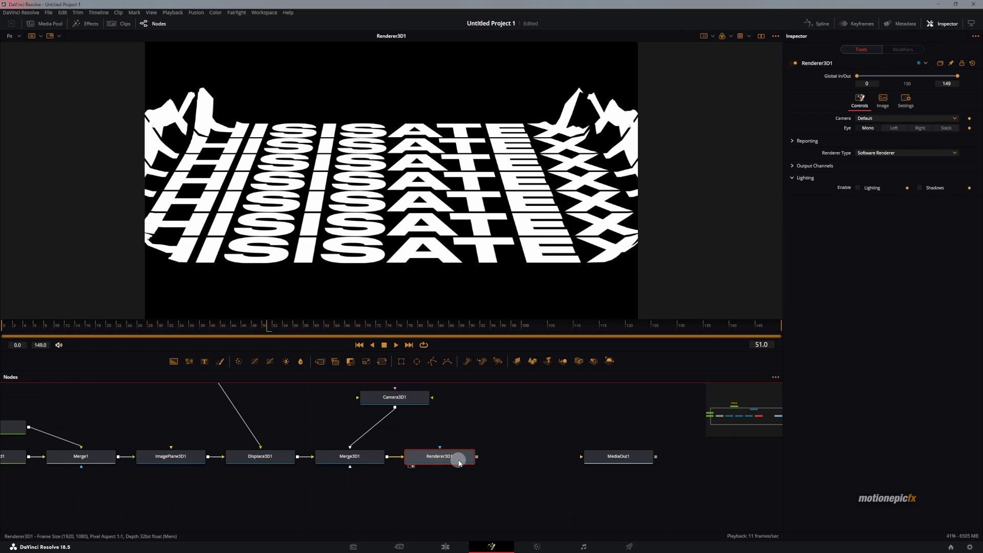
pyautogui.click(858, 188)
pyautogui.click(924, 189)
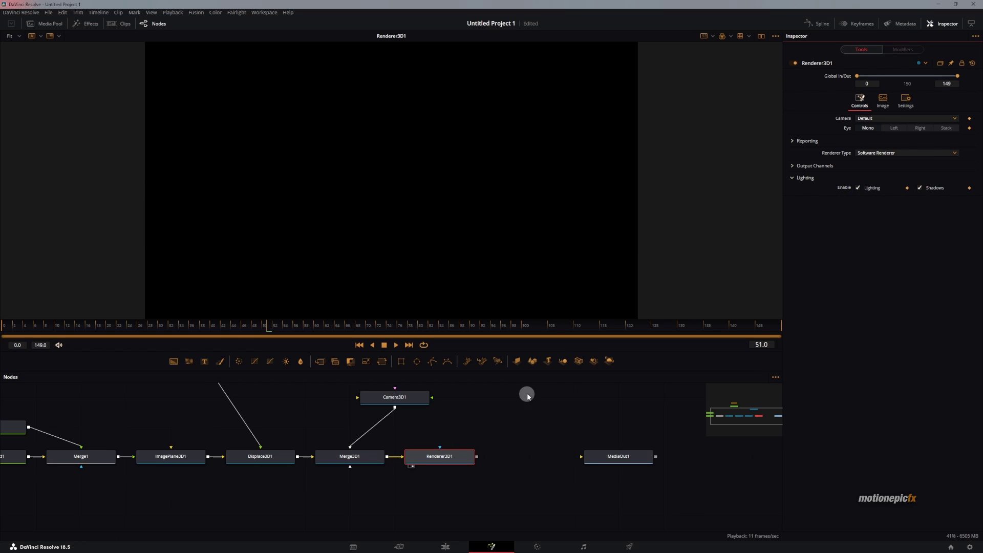
# - Add a SpotLight1 to the 3D scene and move it to Z 1.31
pyautogui.moveTo(592, 361); pyautogui.dragTo(358, 452)
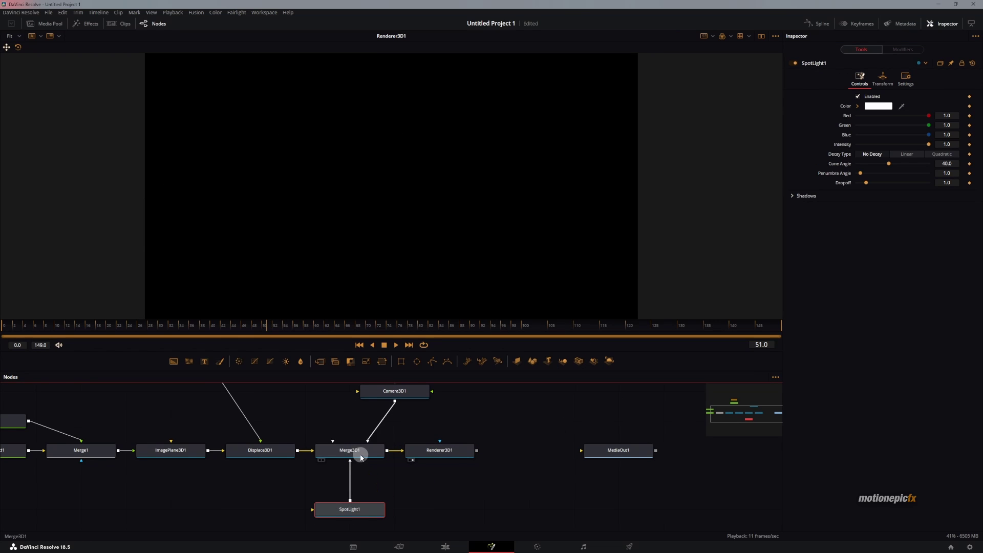
pyautogui.click(882, 79)
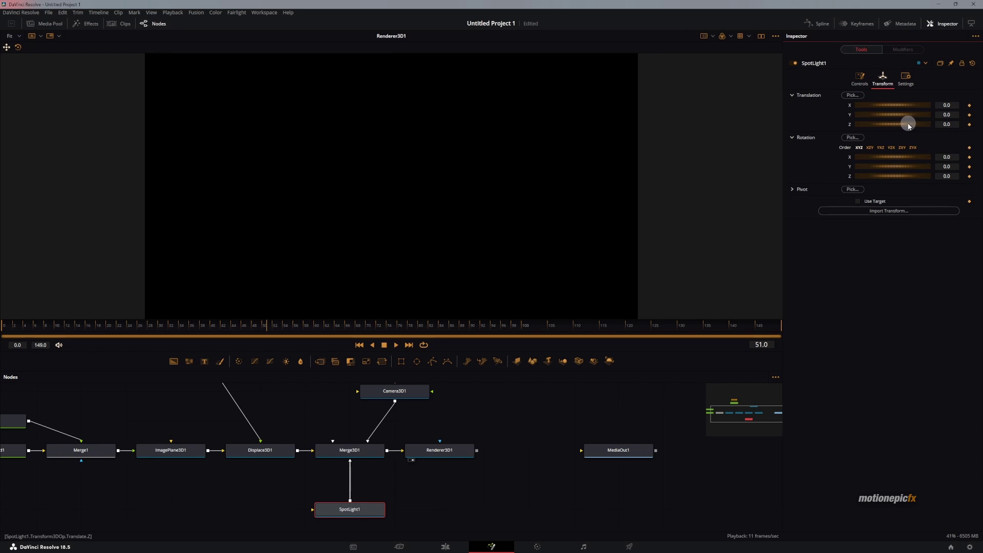
pyautogui.moveTo(898, 126); pyautogui.dragTo(909, 128)
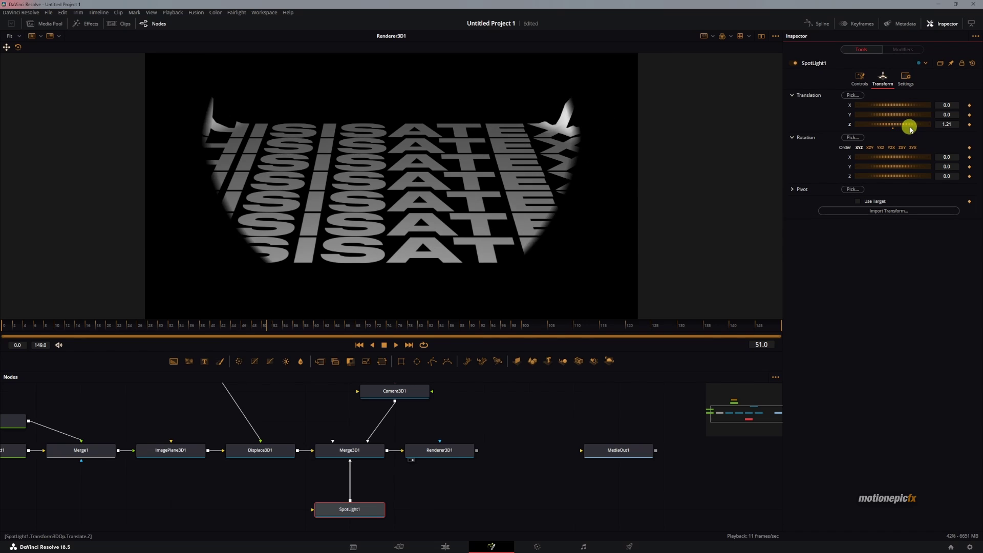
# - Tint the spotlight magenta with Linear decay, cone angle 90 and penumbra 19.25
pyautogui.click(862, 81)
pyautogui.moveTo(930, 128); pyautogui.dragTo(852, 128)
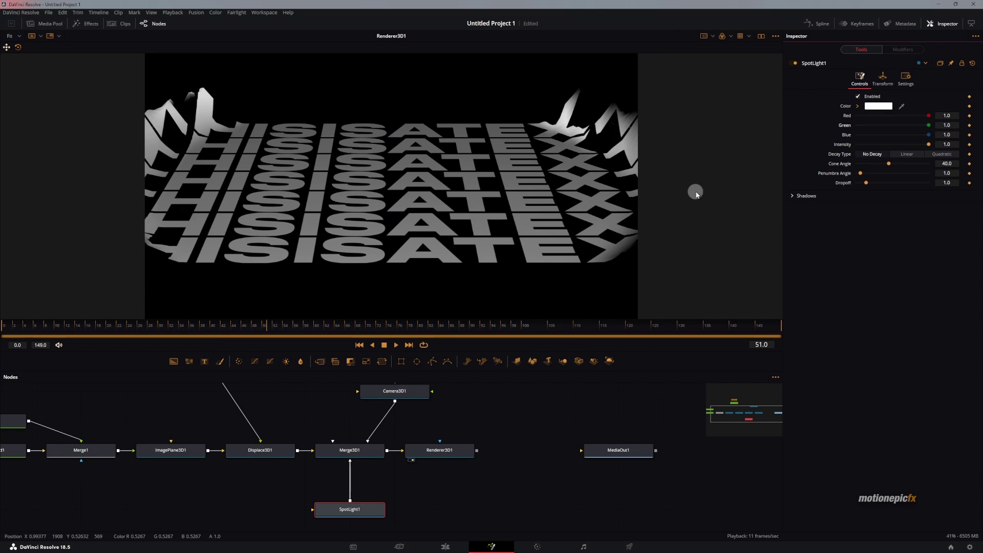
pyautogui.click(907, 154)
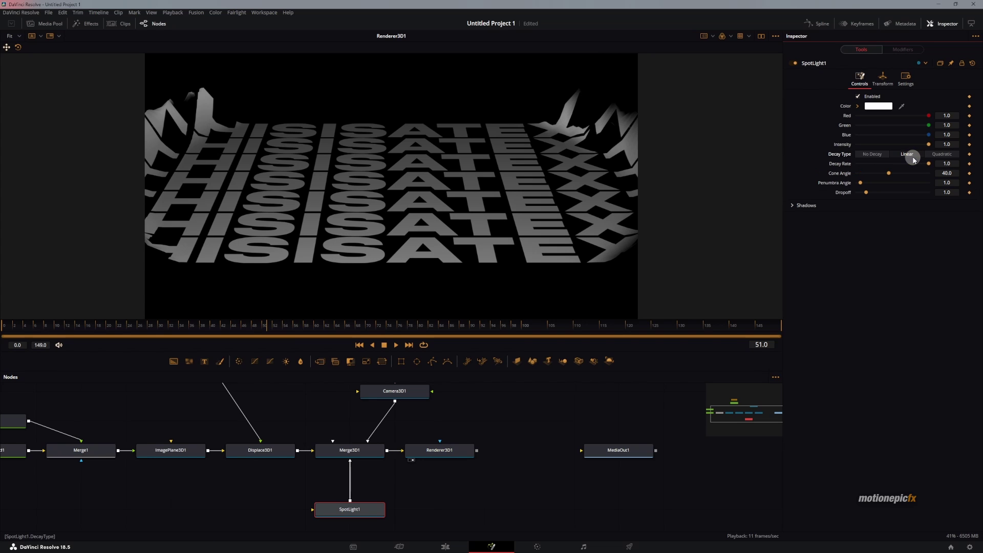
pyautogui.click(907, 155)
pyautogui.moveTo(926, 147); pyautogui.dragTo(958, 155)
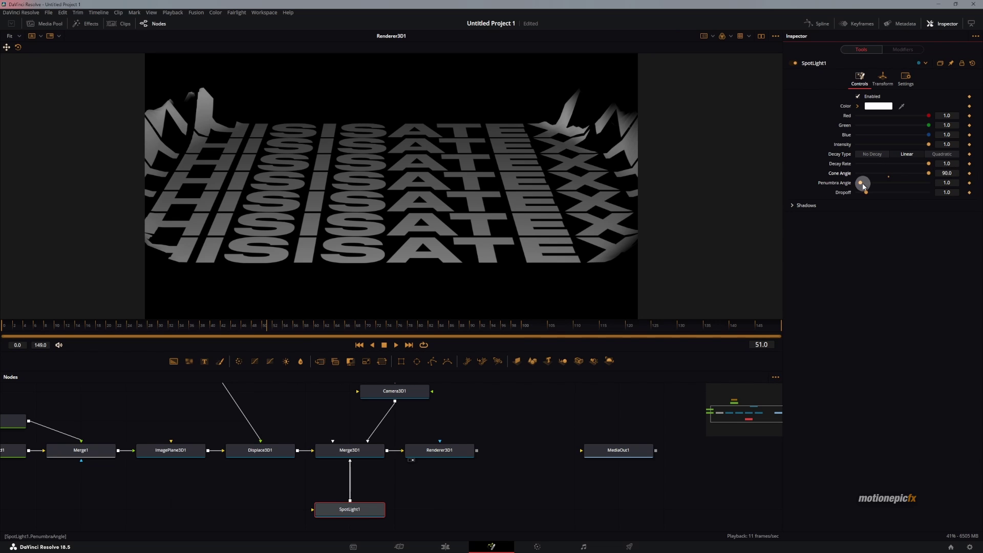
pyautogui.click(889, 77)
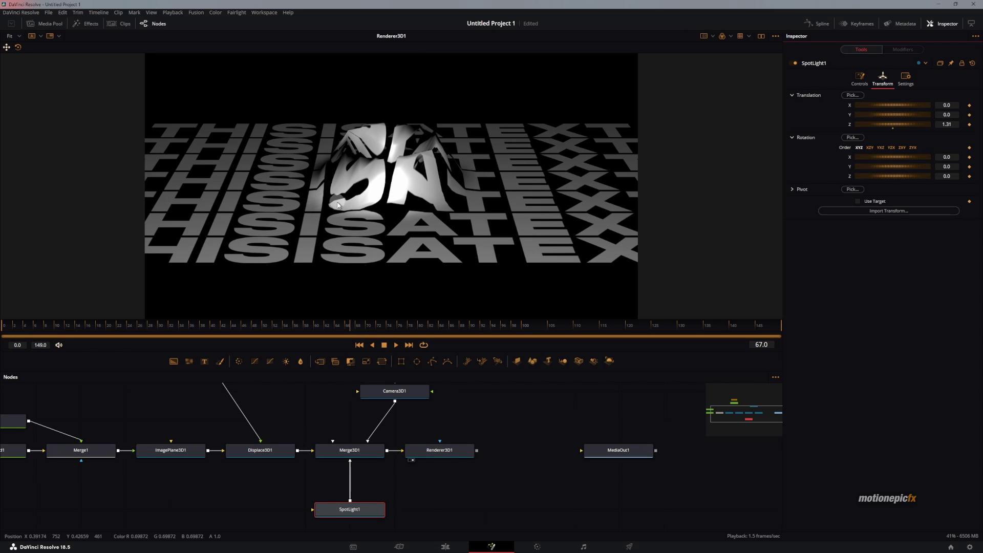
# - Switch playback to a lighter proxy resolution and replay from the first frame
pyautogui.click(389, 392)
pyautogui.scroll(5, 320, 169)
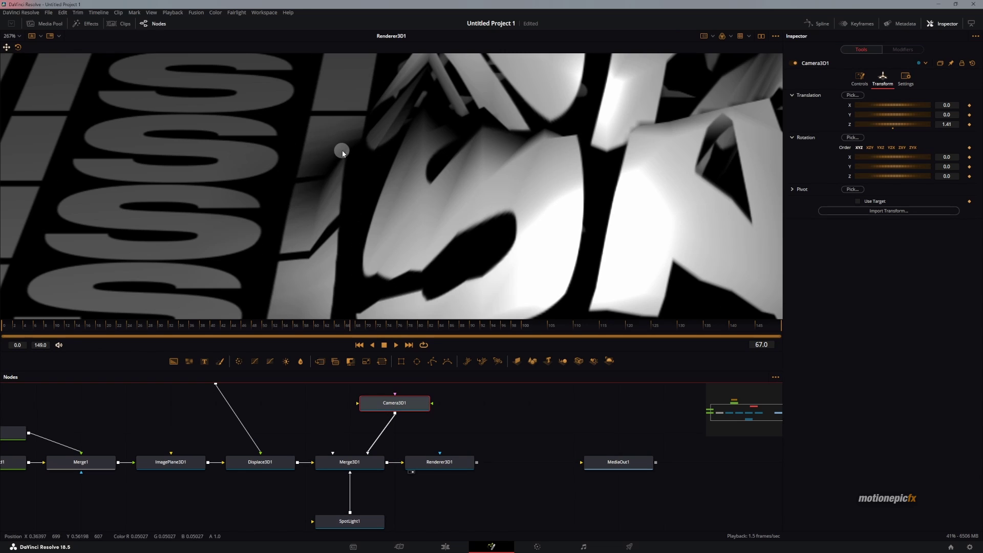
pyautogui.scroll(-5, 357, 179)
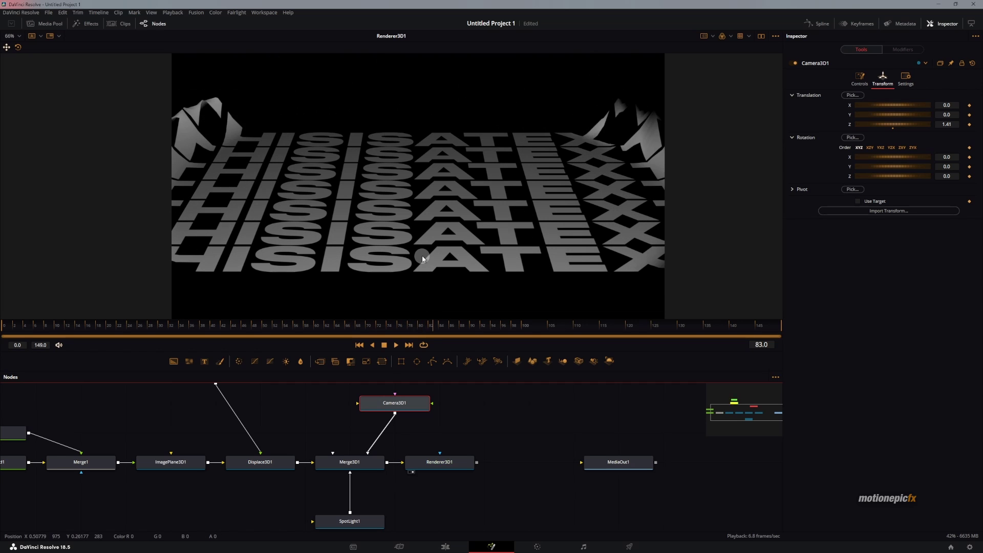
pyautogui.click(168, 16)
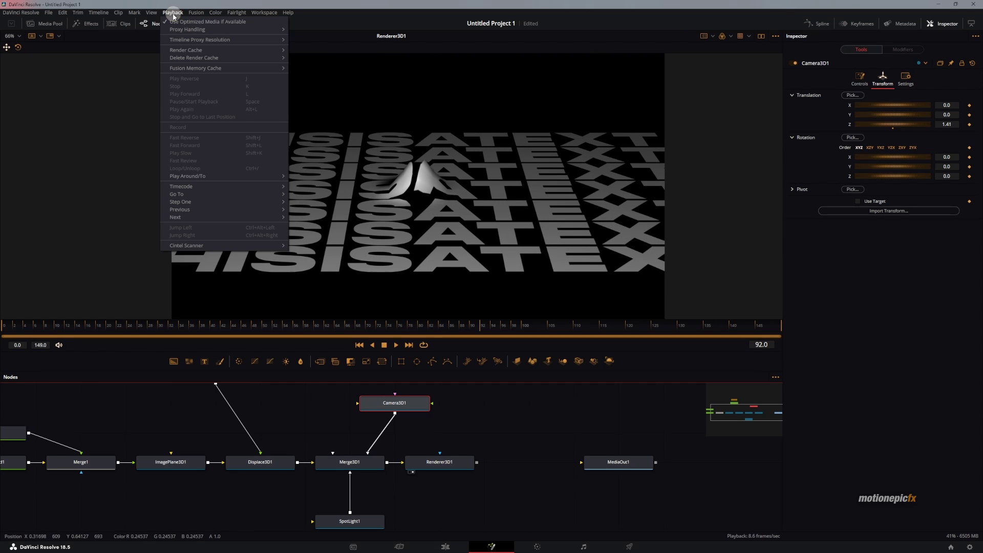
pyautogui.moveTo(248, 40)
pyautogui.click(314, 45)
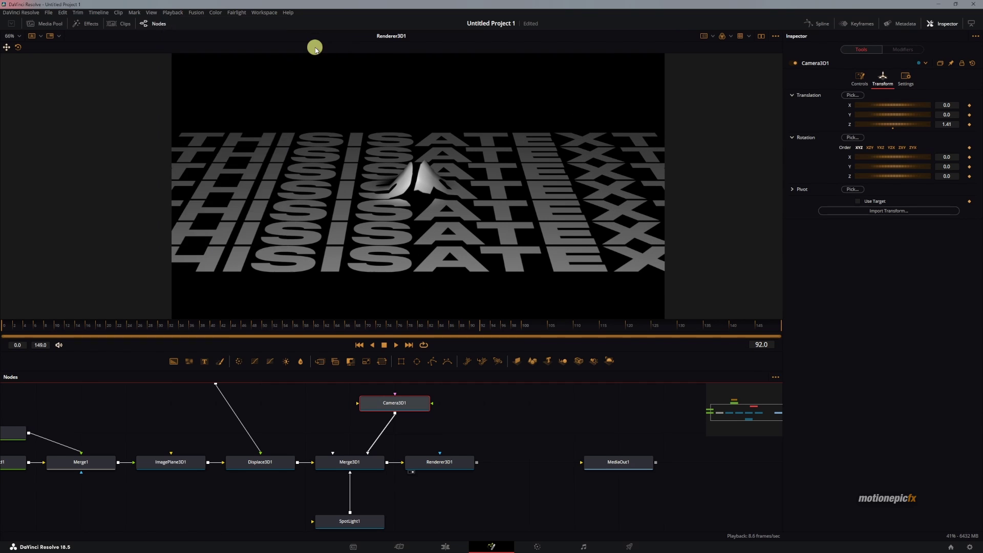
pyautogui.click(360, 345)
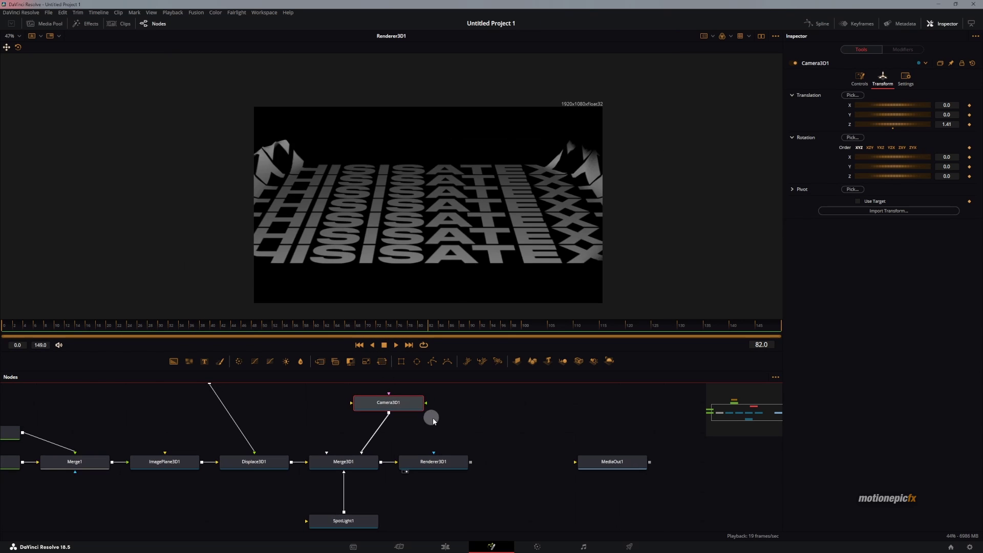
# - Test the text plane's rotation, then turn on Use Target for Camera3D1
pyautogui.click(179, 462)
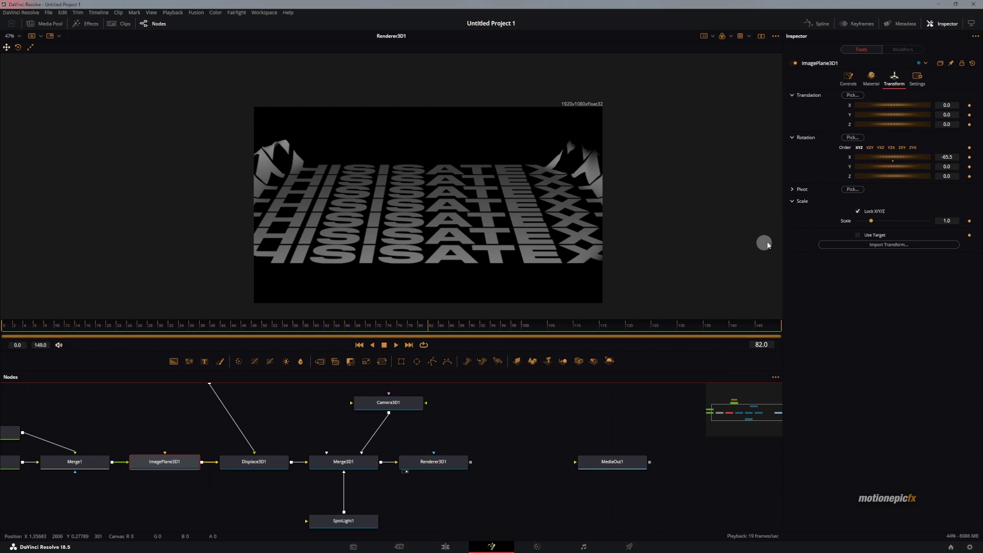
pyautogui.moveTo(895, 179); pyautogui.dragTo(891, 110)
pyautogui.click(396, 413)
pyautogui.click(857, 202)
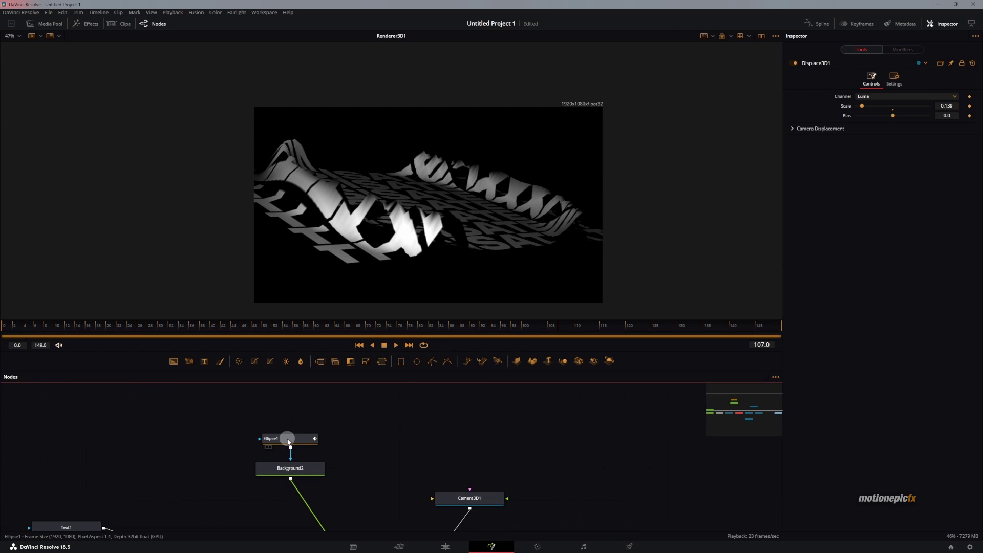
# - Around frame 36, thin Ellipse1's border width to 0.009 and set its soft edge to 0.0717
pyautogui.click(287, 438)
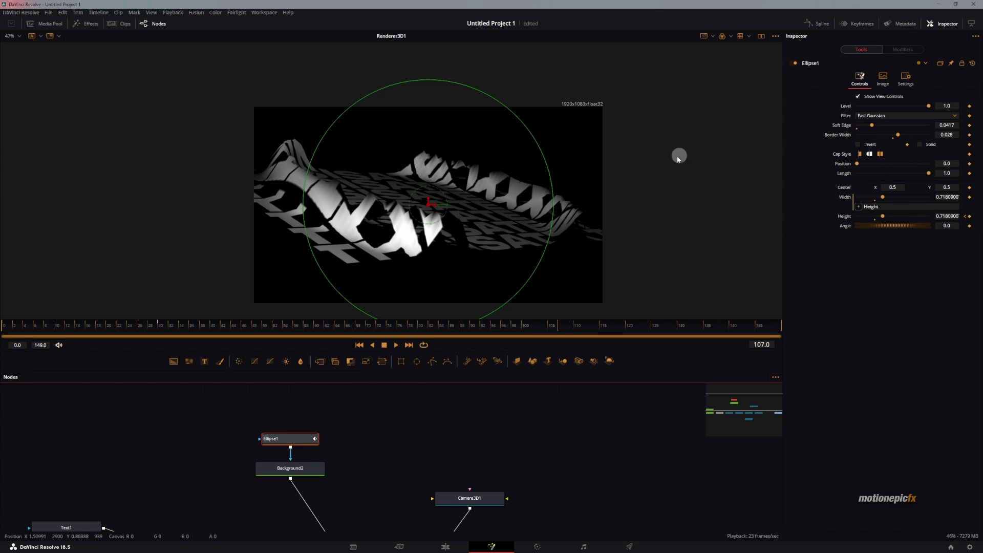
pyautogui.moveTo(182, 328)
pyautogui.mouseDown()
pyautogui.moveTo(123, 323)
pyautogui.moveTo(190, 326)
pyautogui.mouseUp()
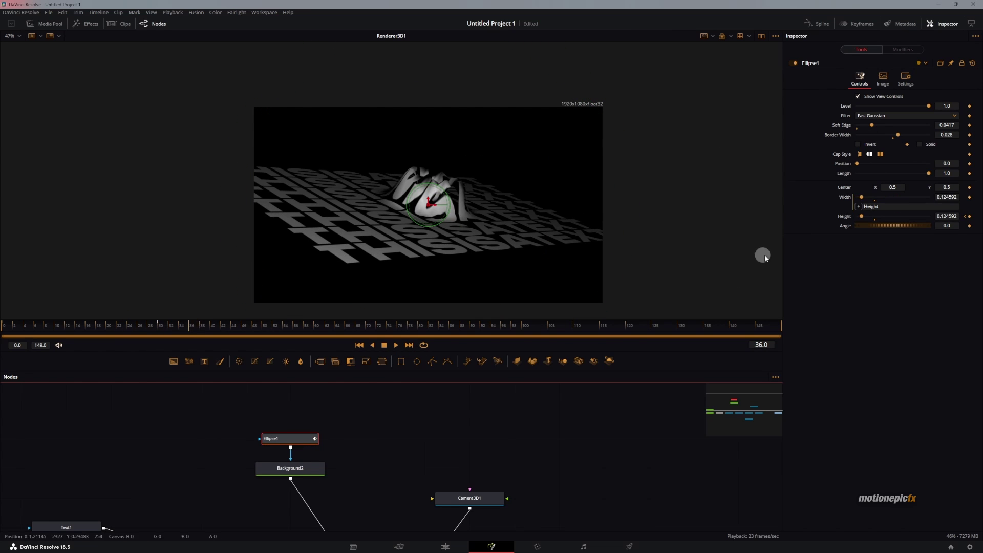
pyautogui.click(899, 137)
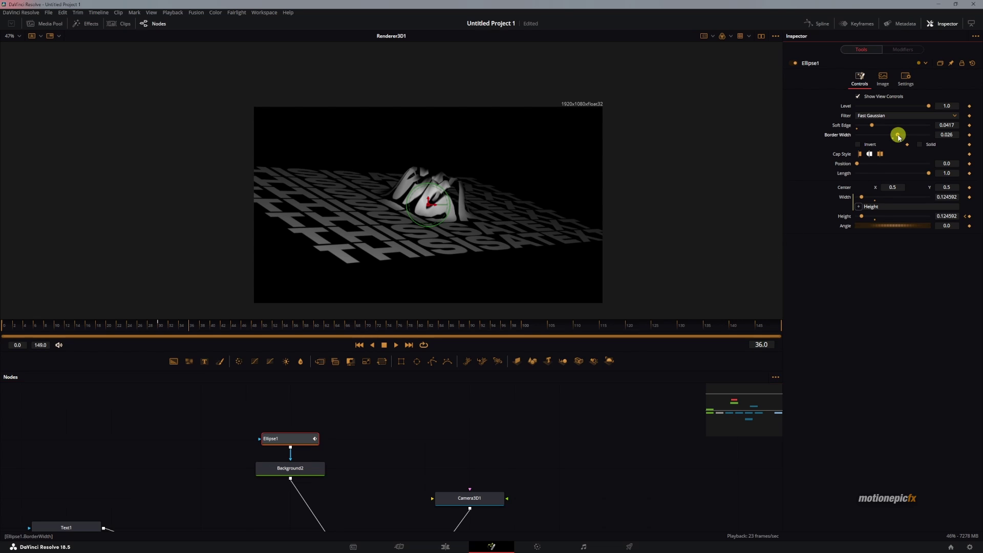
pyautogui.moveTo(899, 137); pyautogui.dragTo(895, 135)
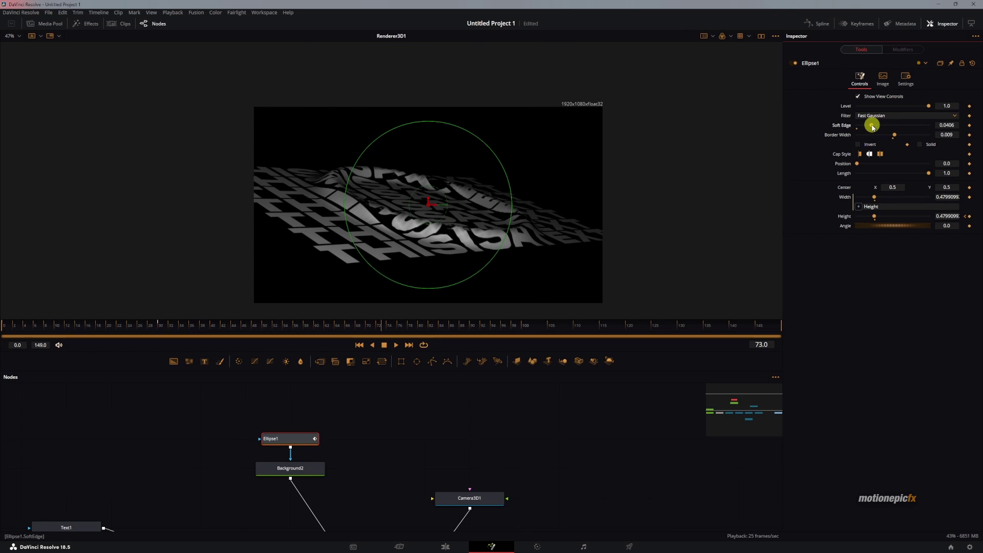
pyautogui.moveTo(872, 127)
pyautogui.mouseDown()
pyautogui.moveTo(854, 126)
pyautogui.moveTo(878, 132)
pyautogui.mouseUp()
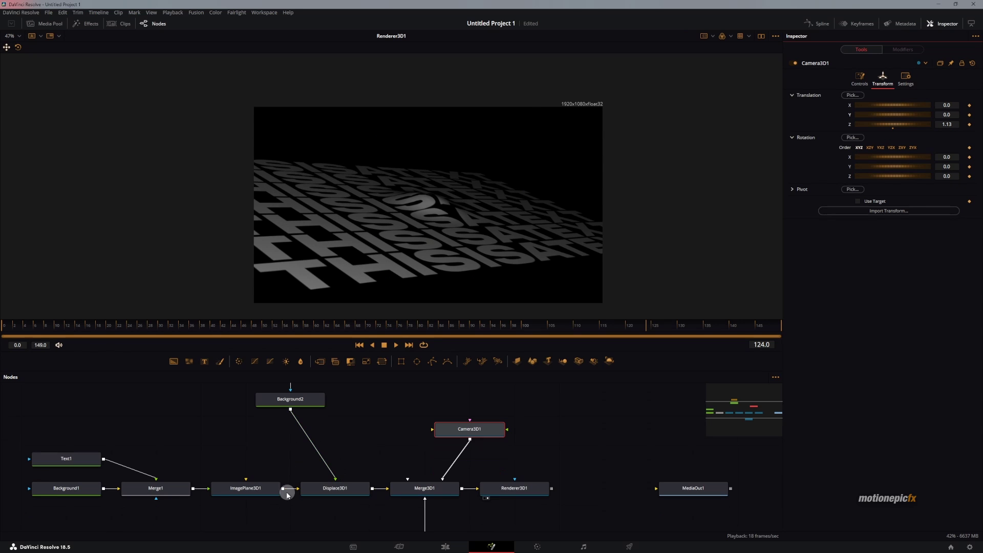
# - Tilt ImagePlane3D1 to -47.4 on X and play the animation backwards
pyautogui.click(279, 493)
pyautogui.moveTo(883, 155)
pyautogui.mouseDown()
pyautogui.moveTo(944, 164)
pyautogui.moveTo(877, 169)
pyautogui.moveTo(886, 169)
pyautogui.mouseUp()
pyautogui.click(371, 348)
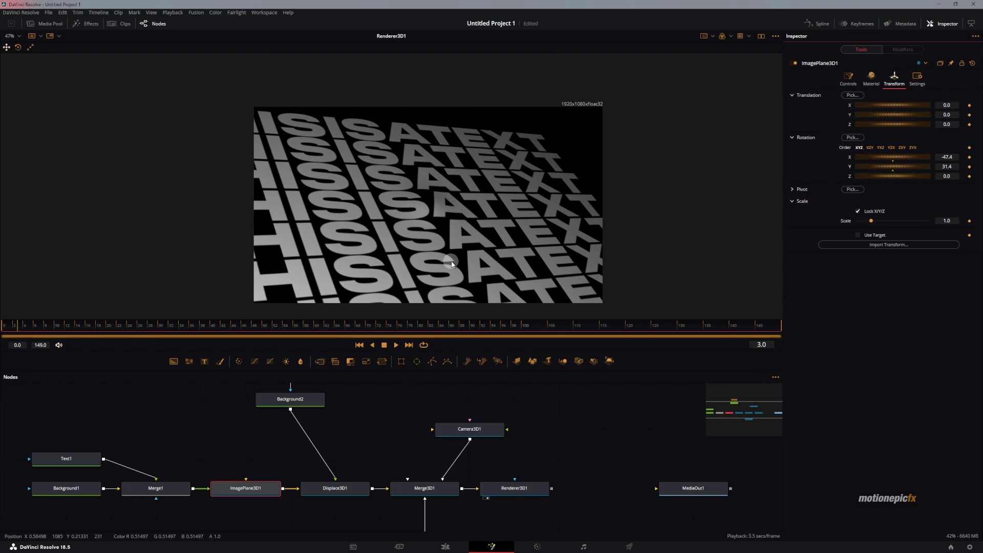
# - Select Background2 and bring up the tool search to add a node after it
pyautogui.moveTo(313, 392); pyautogui.dragTo(374, 433)
pyautogui.click(369, 438)
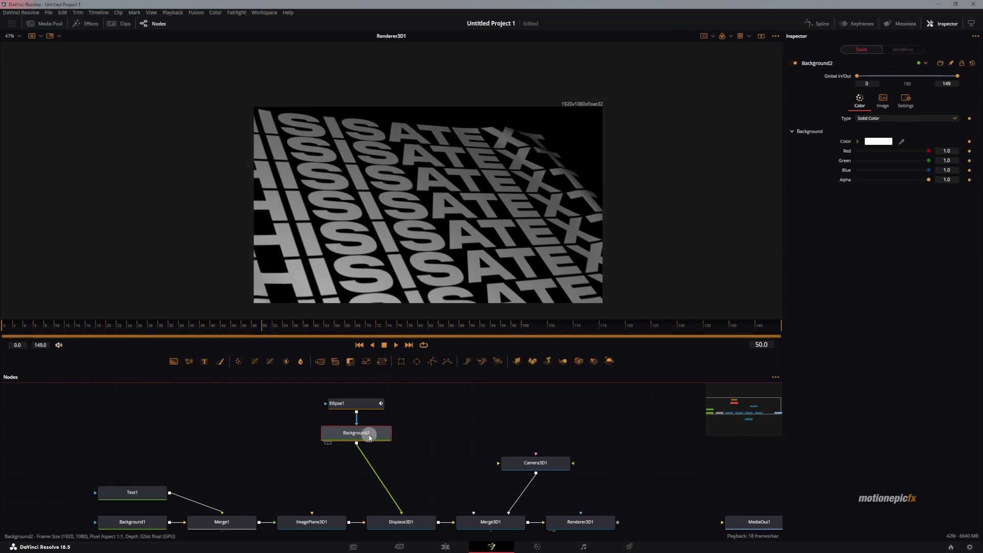
pyautogui.hotkey('shift', 'space')
# - Insert a Duplicate tool after Background2 and set Copies to 4
pyautogui.write('dupl')
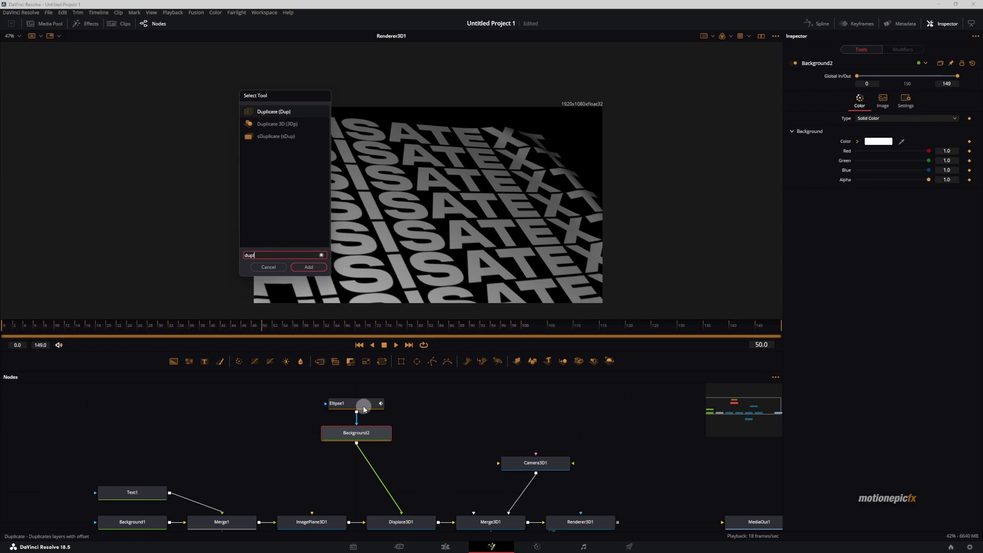
pyautogui.press('Return')
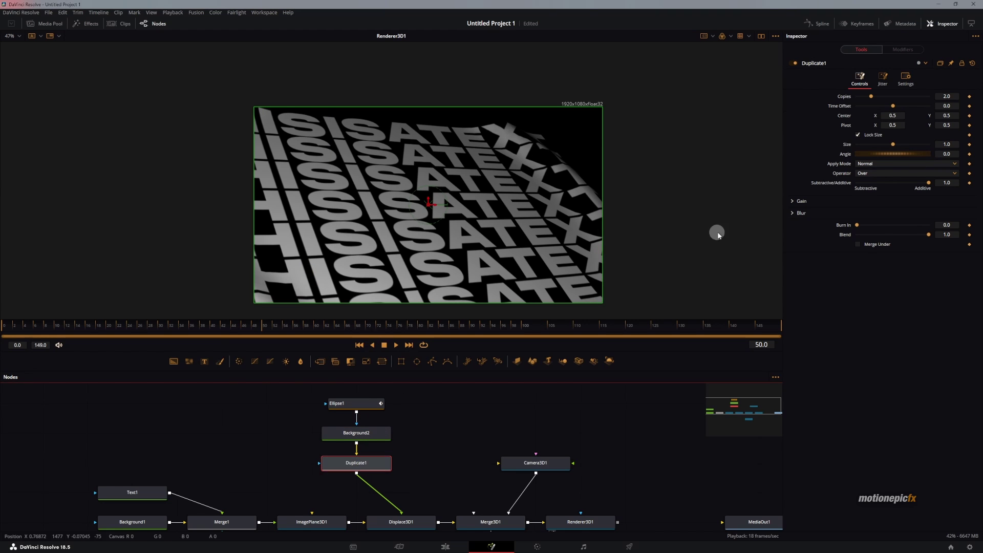
pyautogui.click(945, 96)
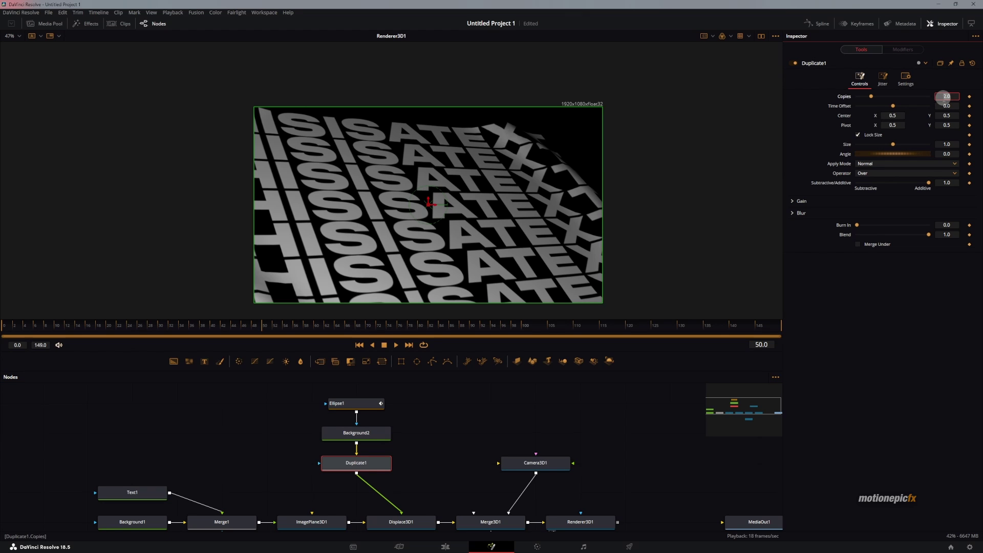
pyautogui.write('4')
pyautogui.press('Tab')
# - Preview Duplicate1 in the viewer and play the ring animation from the first frame
pyautogui.click(359, 345)
pyautogui.moveTo(381, 467); pyautogui.dragTo(429, 205)
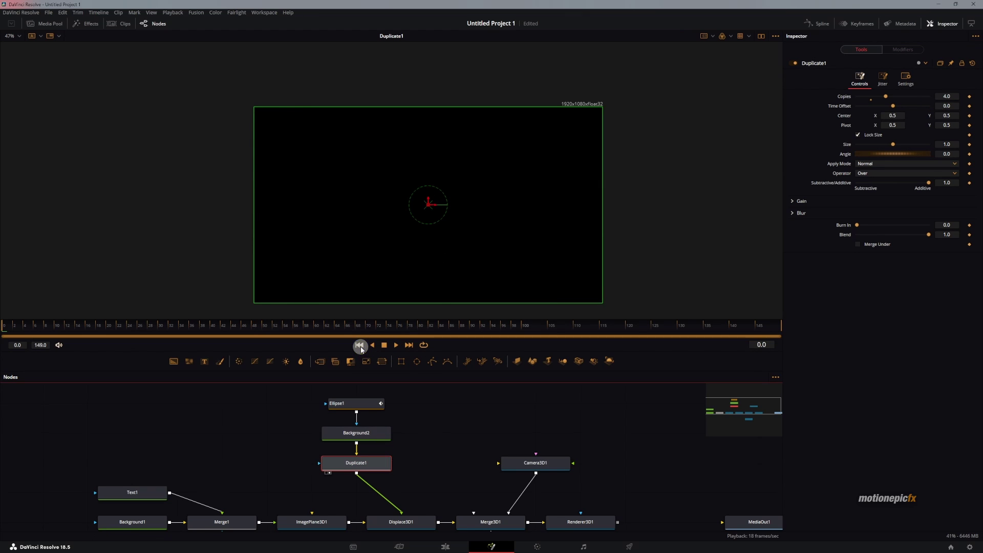
pyautogui.click(424, 452)
pyautogui.press('space')
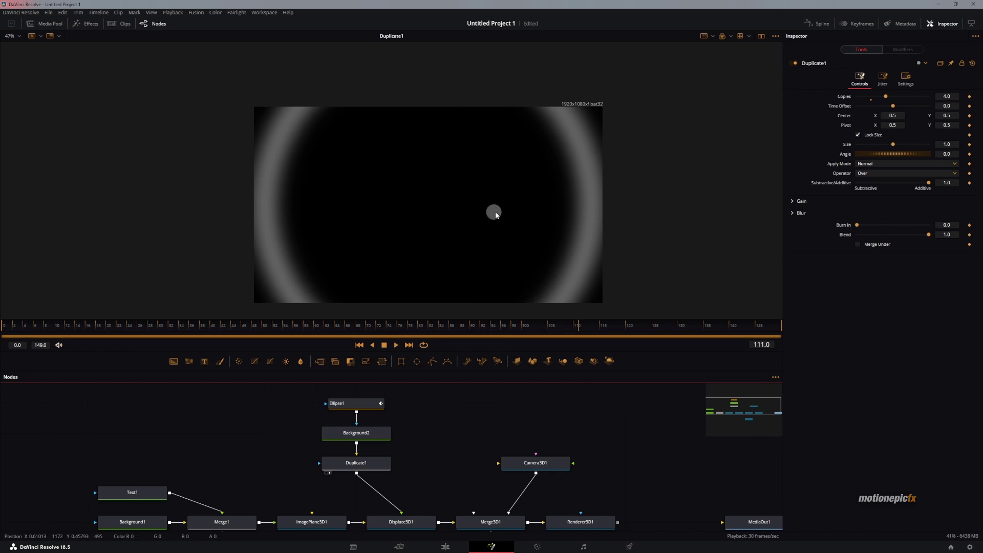
# - Set Duplicate1's Time Offset to -5, then preview Renderer3D1 from near the start
pyautogui.moveTo(893, 109); pyautogui.dragTo(858, 107)
pyautogui.click(358, 345)
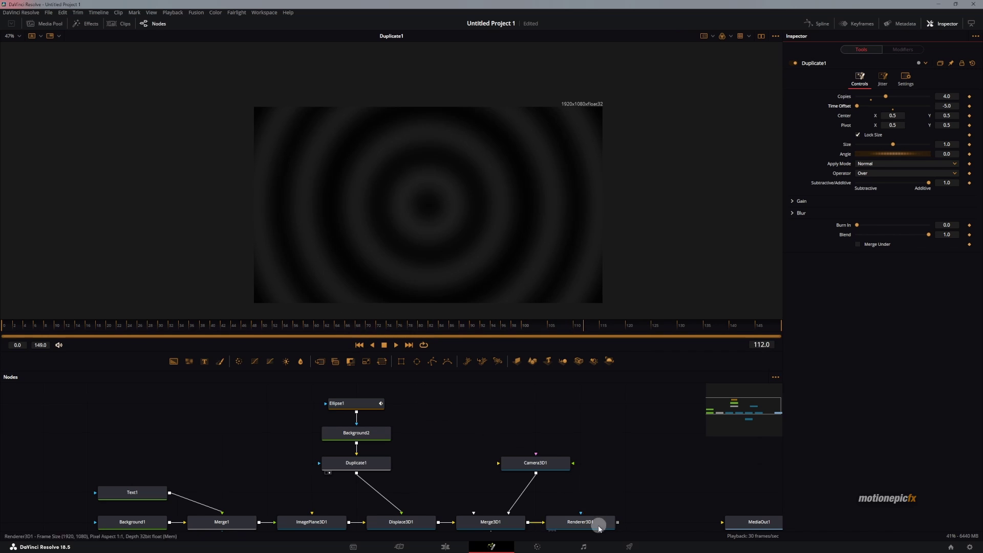
pyautogui.moveTo(579, 522); pyautogui.dragTo(462, 209)
# - Play from the first frame and preview the duplicated rings in the viewer
pyautogui.click(359, 345)
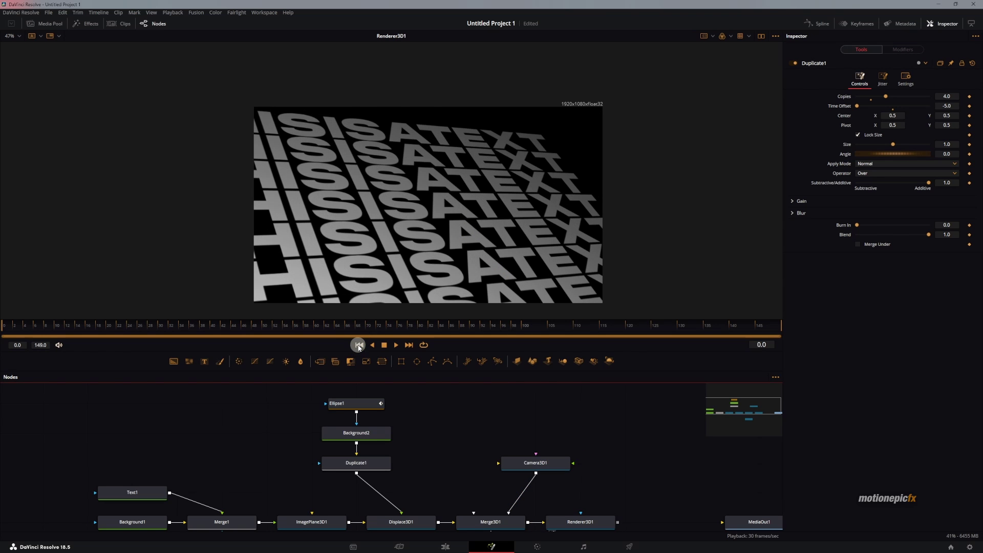
pyautogui.press('space')
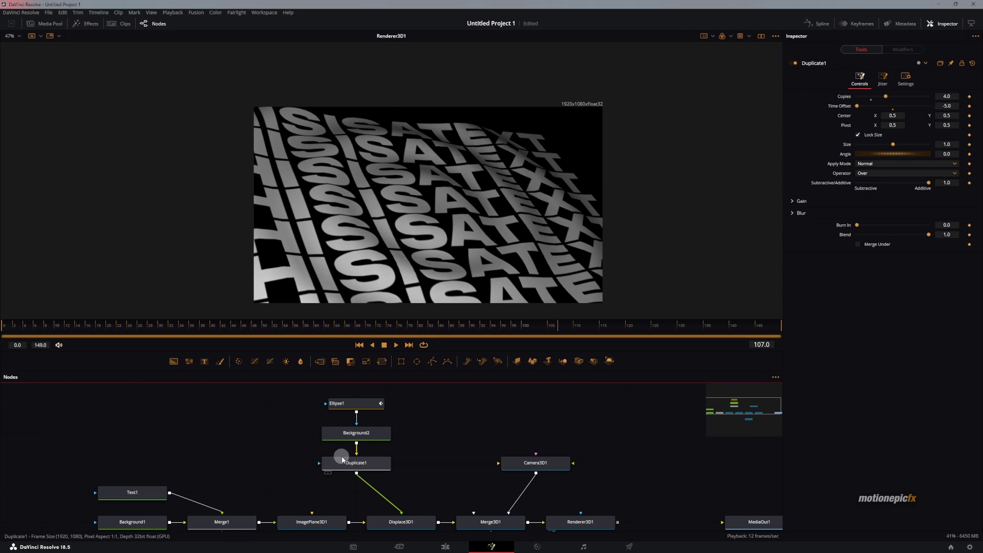
pyautogui.moveTo(357, 463); pyautogui.dragTo(415, 193)
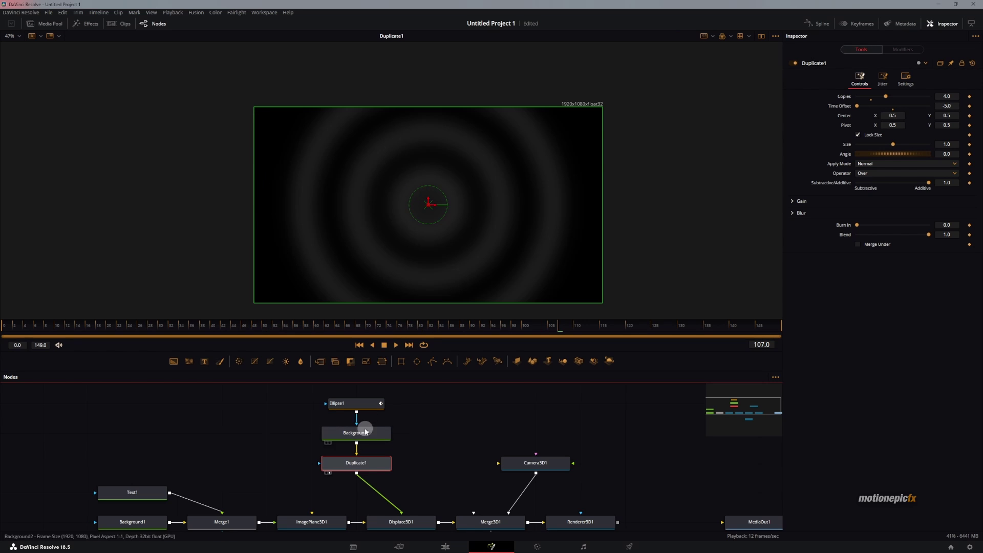
pyautogui.moveTo(381, 330); pyautogui.dragTo(555, 326)
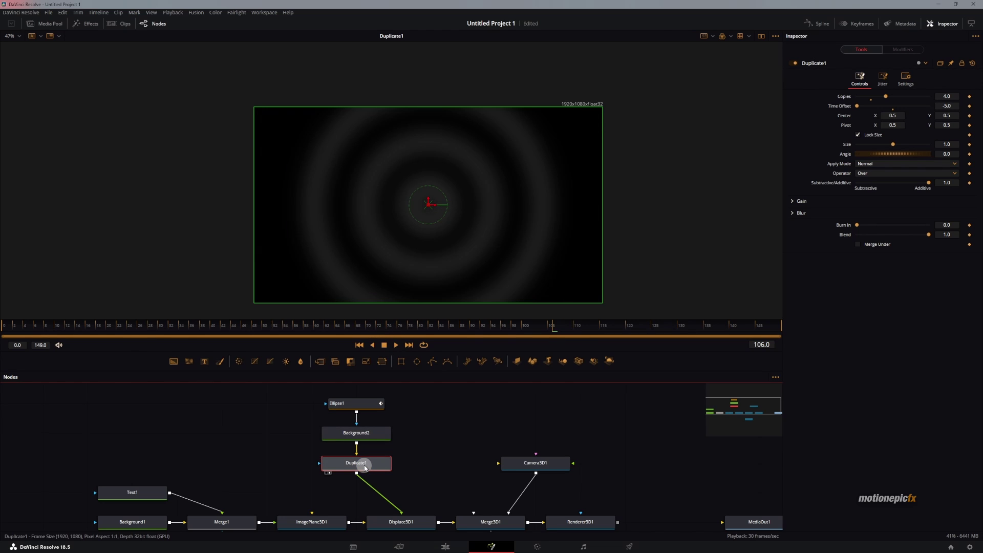
# - Link Renderer3D1's output to MediaOut1's input
pyautogui.scroll(-3, 457, 452)
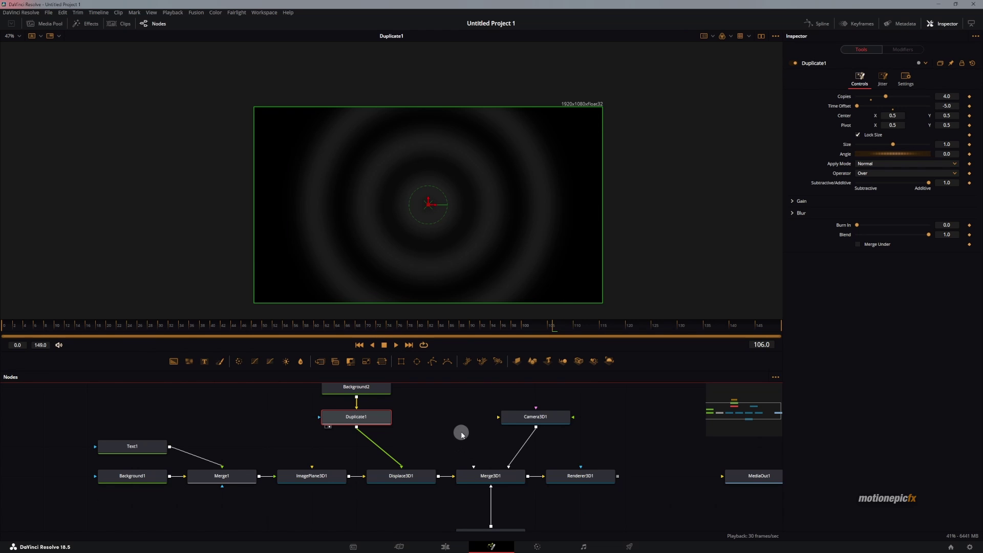
pyautogui.scroll(-2, 512, 456)
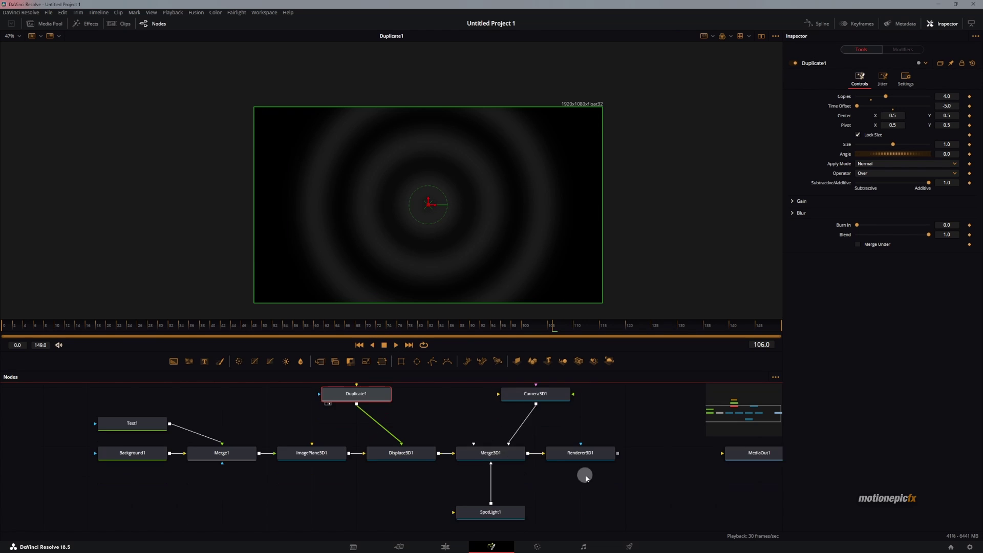
pyautogui.hscroll(1, 588, 461)
pyautogui.moveTo(617, 492); pyautogui.dragTo(458, 489)
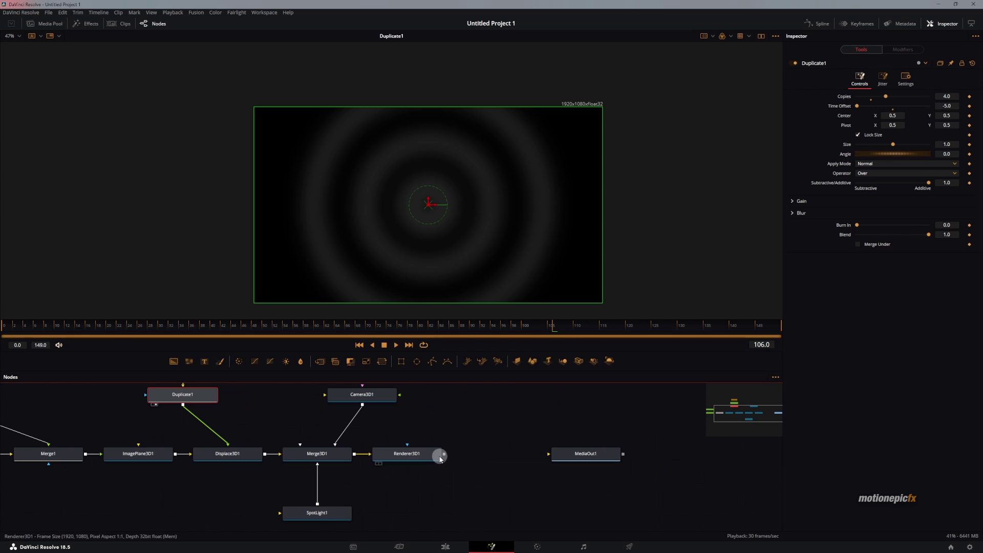
pyautogui.moveTo(444, 453); pyautogui.dragTo(547, 451)
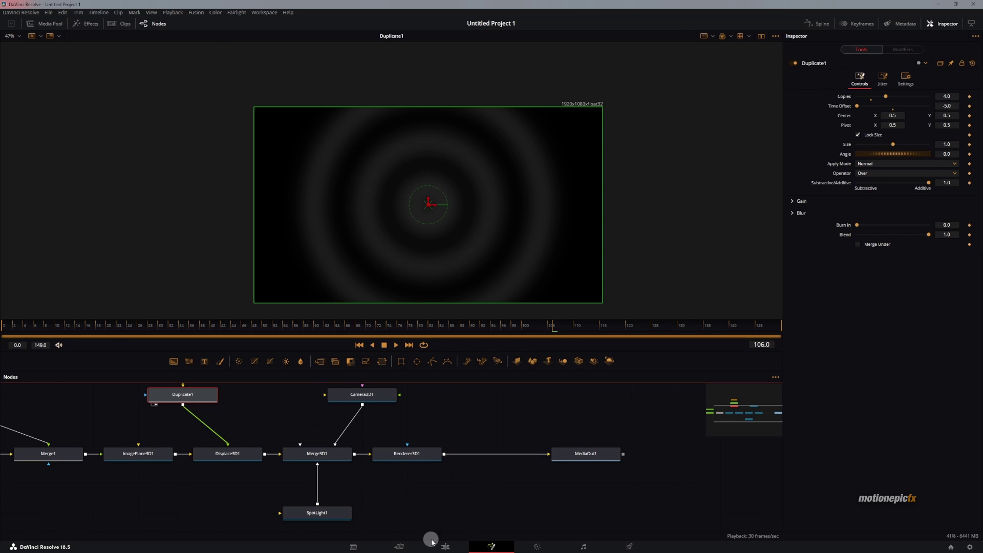
# - Review the clip at an earlier point on the Edit page timeline, then return to Fusion
pyautogui.click(446, 547)
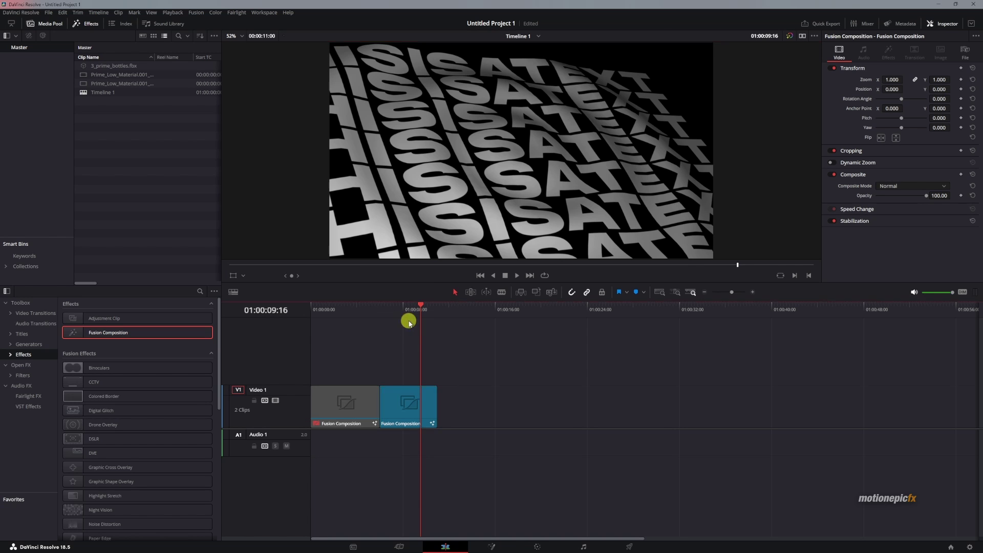
pyautogui.click(405, 313)
pyautogui.hotkey('shift', '5')
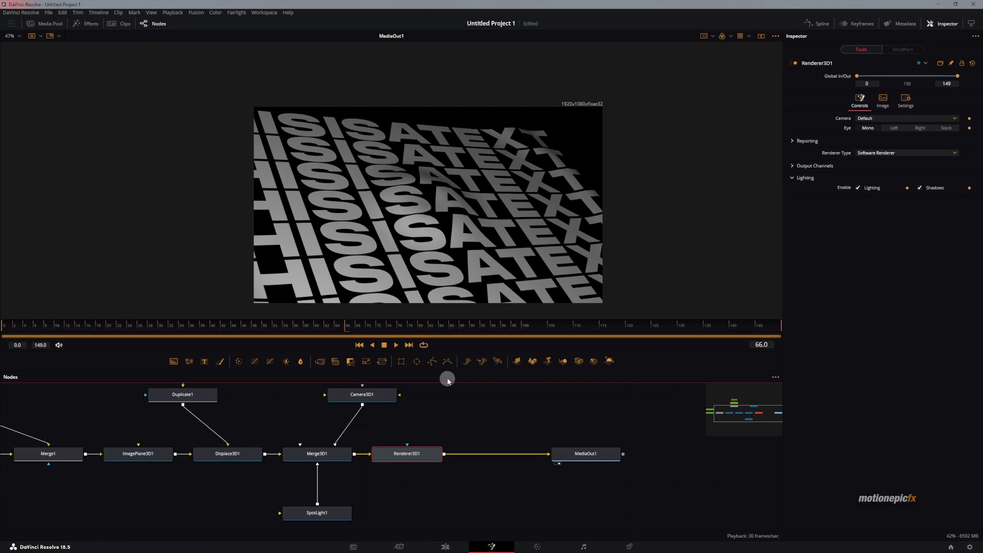